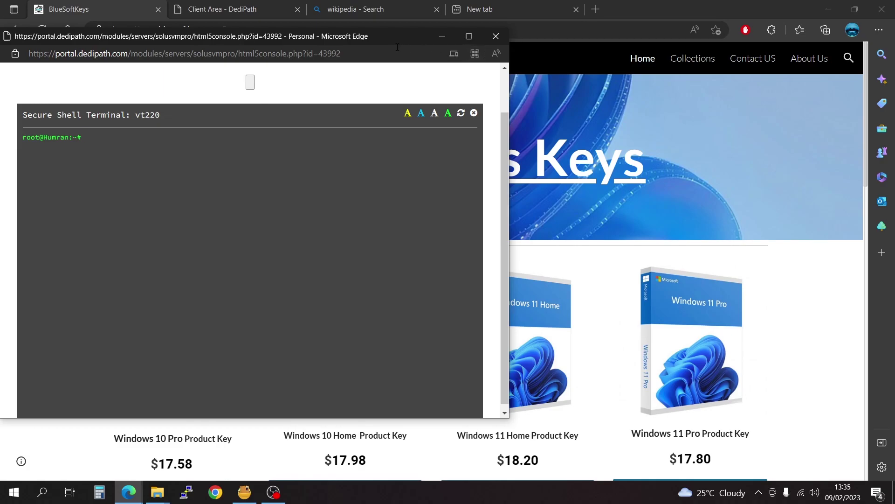
# - Switch to the Wikipedia search results and copy the highlighted description of Wikipedia
pyautogui.moveTo(390, 38); pyautogui.dragTo(390, 32)
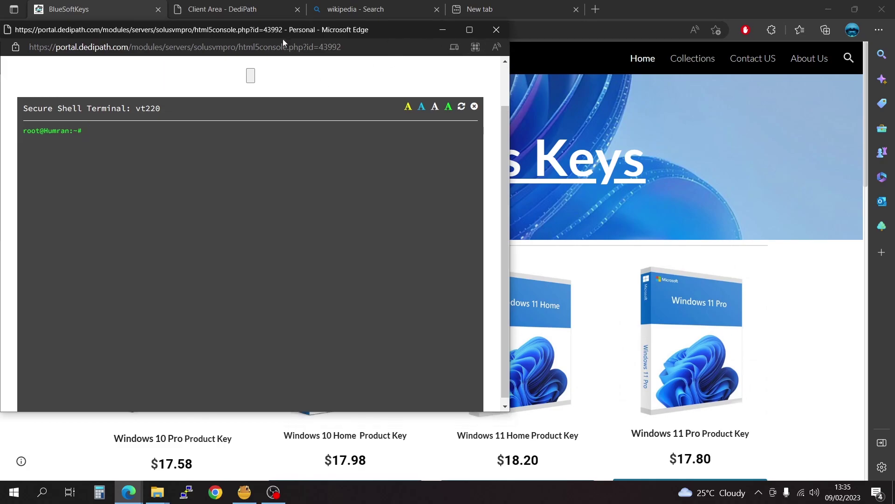
pyautogui.click(359, 8)
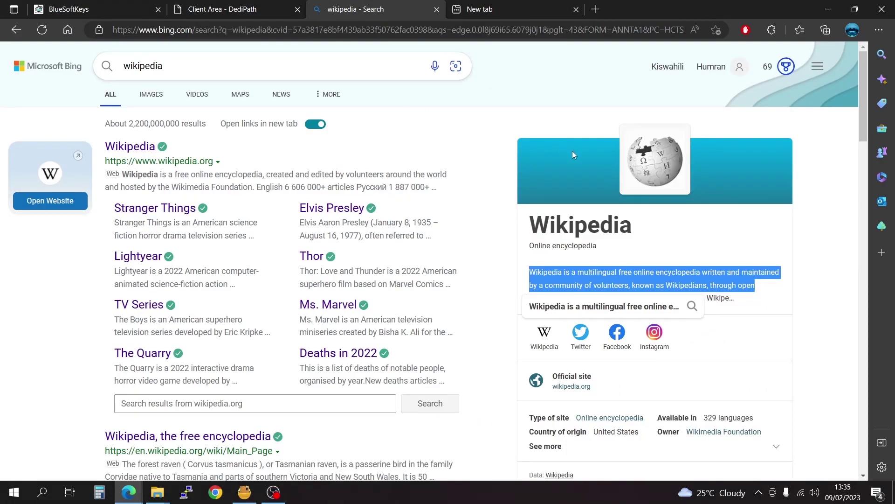
pyautogui.rightClick(613, 274)
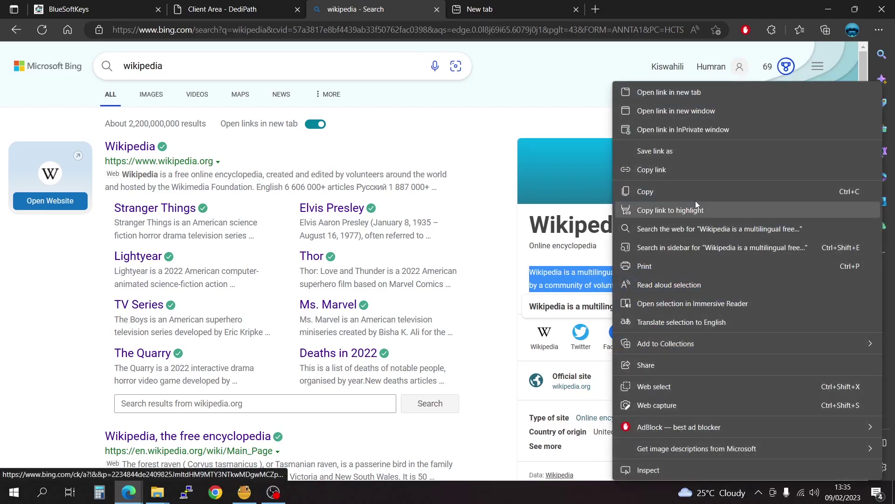
pyautogui.click(690, 192)
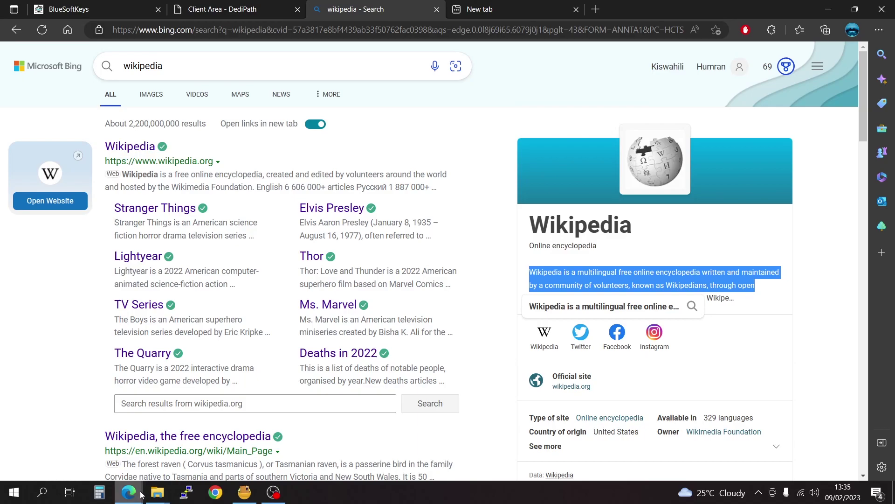
# - Return to the VPS console window and look for a paste option at its root prompt
pyautogui.moveTo(129, 492)
pyautogui.click(75, 447)
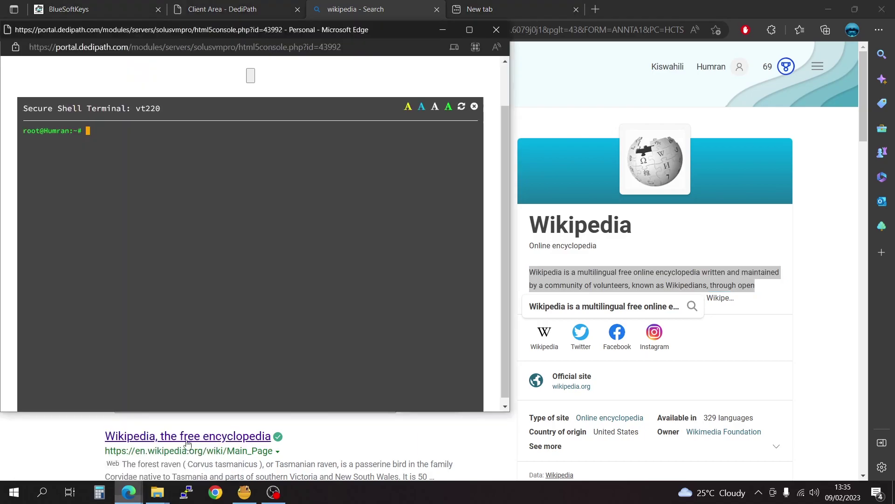
pyautogui.rightClick(140, 136)
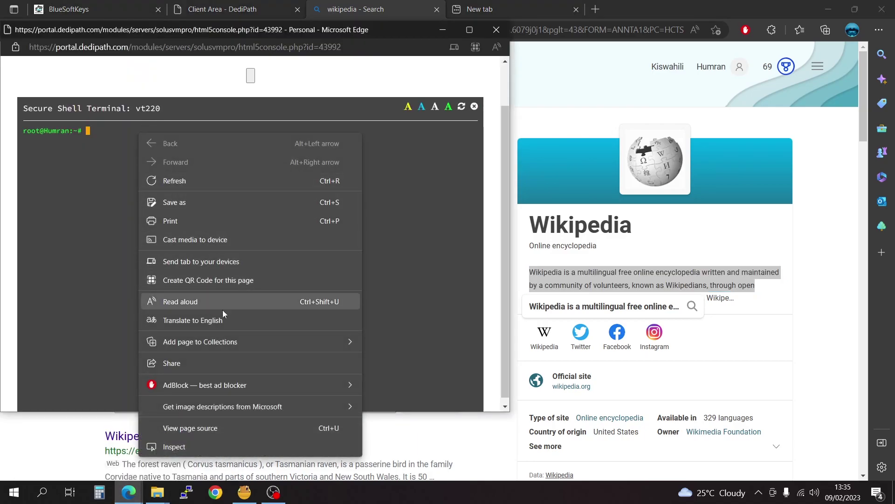
# - Enter the test text "fjhfjdfhdfjhfjdfhdfj" at the console's root prompt and erase it again
pyautogui.click(100, 134)
pyautogui.write('fjhfjdfhdfjhfjdfhdfj')
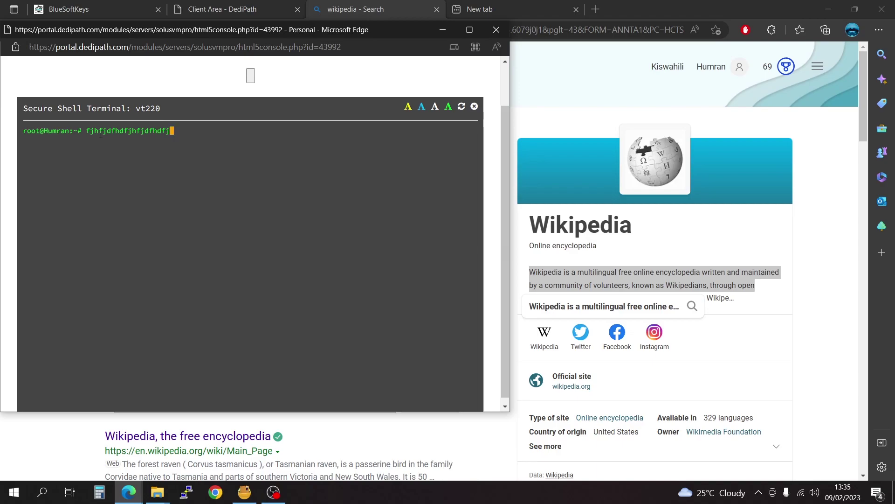
pyautogui.press('BackSpace')
pyautogui.press('BackSpace')
pyautogui.press('BackSpace')
pyautogui.press('BackSpace')
pyautogui.press('BackSpace')
pyautogui.press('BackSpace')
pyautogui.press('BackSpace')
pyautogui.press('BackSpace')
pyautogui.press('BackSpace')
pyautogui.press('BackSpace')
pyautogui.press('BackSpace')
pyautogui.press('BackSpace')
pyautogui.press('BackSpace')
pyautogui.press('BackSpace')
pyautogui.press('BackSpace')
pyautogui.press('BackSpace')
pyautogui.press('BackSpace')
pyautogui.press('BackSpace')
pyautogui.press('BackSpace')
pyautogui.press('BackSpace')
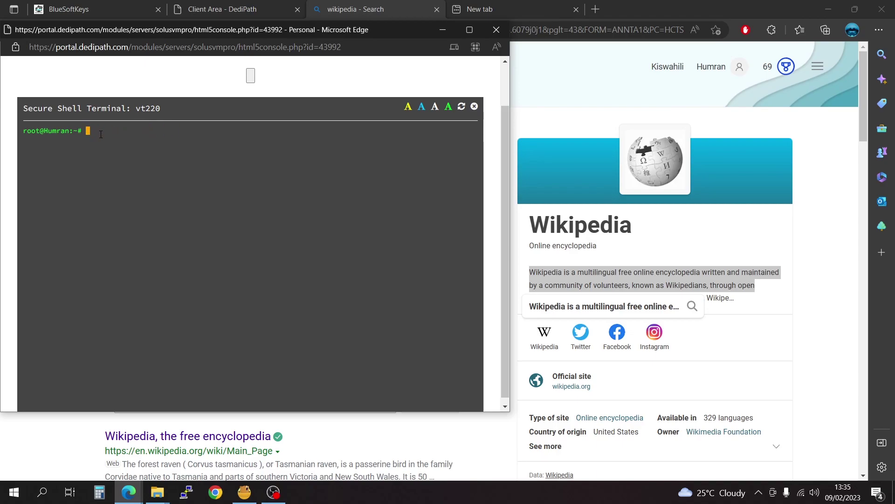
# - Open the Files collection on the BlueSoftKeys website
pyautogui.click(125, 10)
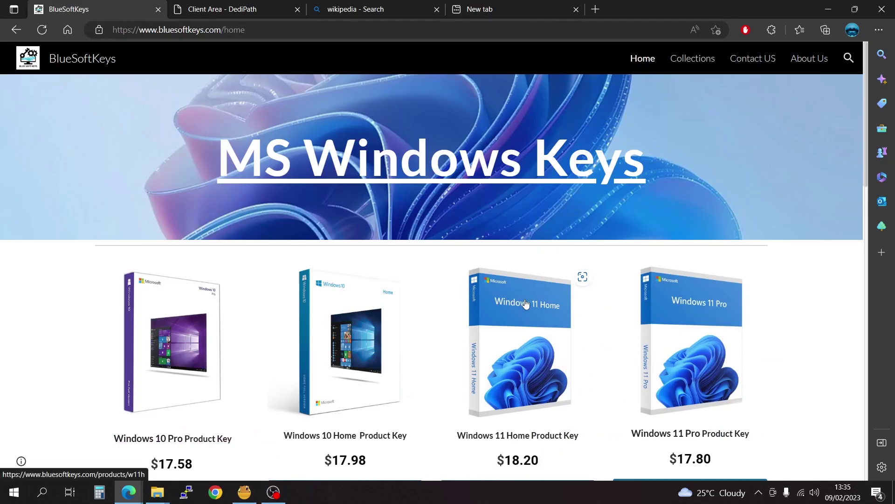
pyautogui.scroll(-4, 526, 303)
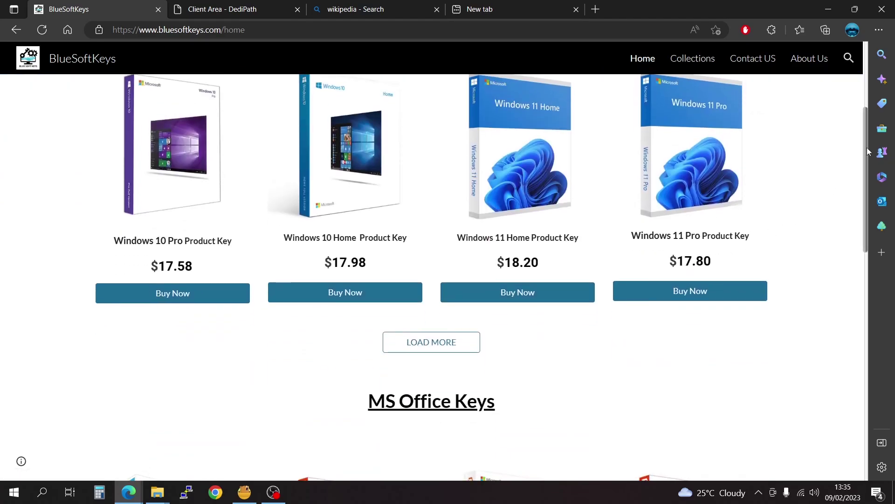
pyautogui.moveTo(867, 147)
pyautogui.mouseDown()
pyautogui.moveTo(863, 419)
pyautogui.moveTo(866, 140)
pyautogui.mouseUp()
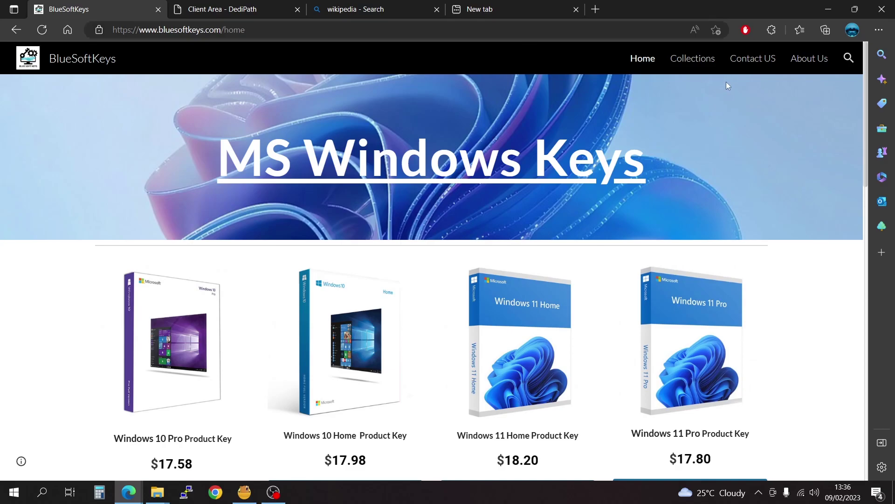
pyautogui.click(691, 62)
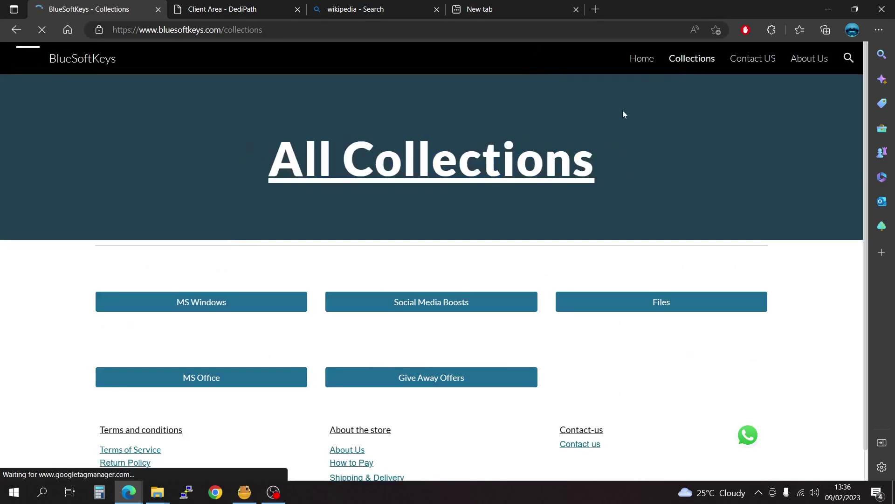
pyautogui.scroll(-3, 601, 198)
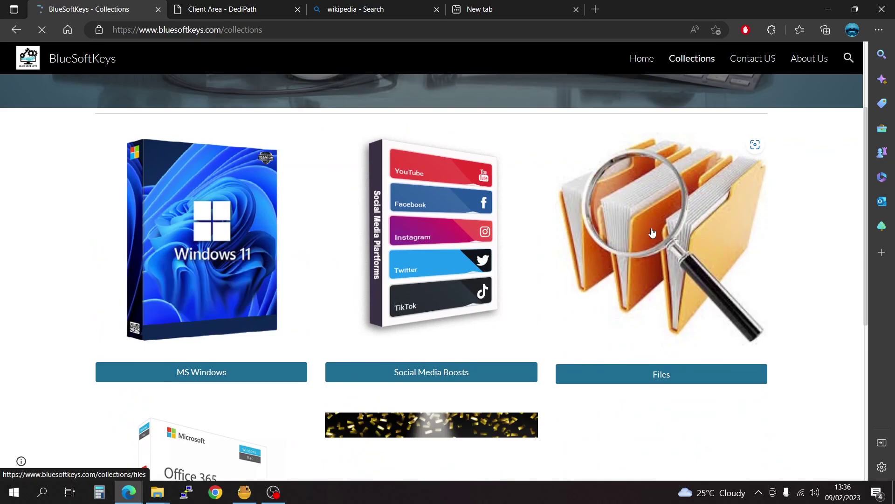
pyautogui.click(652, 233)
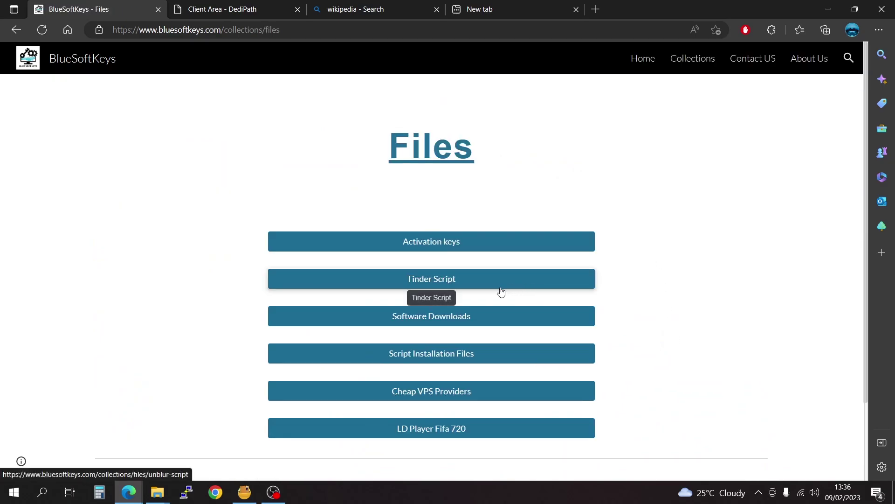
# - Open the Win Python page under Script Installation Files
pyautogui.click(432, 360)
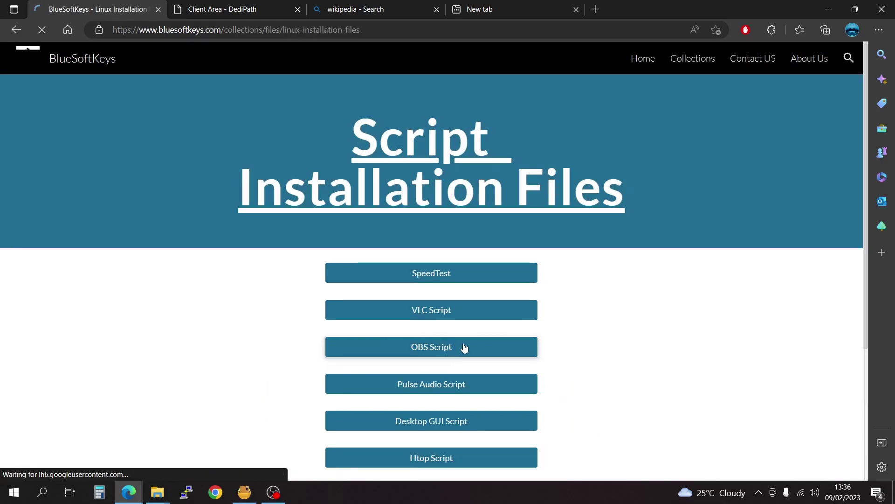
pyautogui.scroll(-3, 497, 329)
pyautogui.scroll(-2, 498, 333)
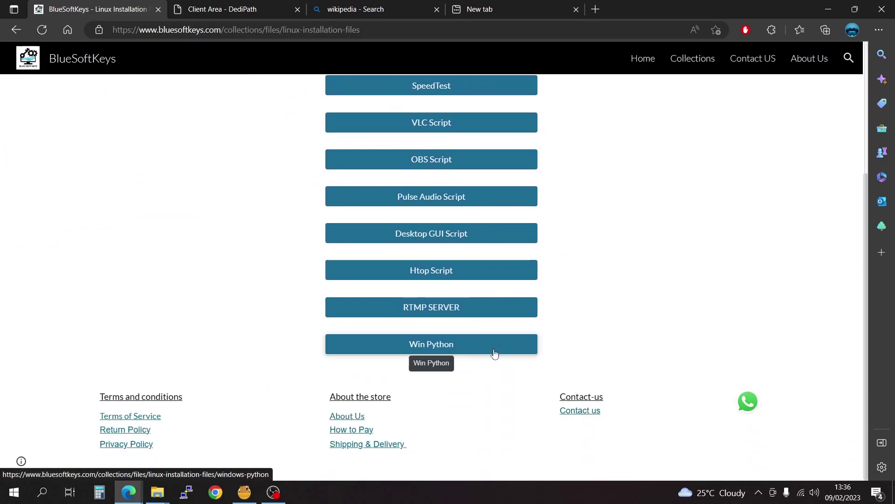
pyautogui.click(444, 350)
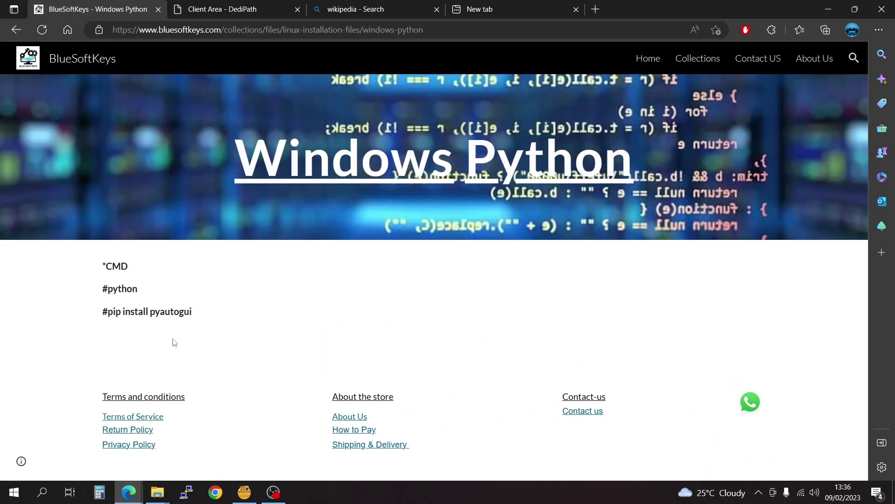
# - Open Command Prompt as administrator and move its window clear of the commands listed on the web page
pyautogui.click(21, 497)
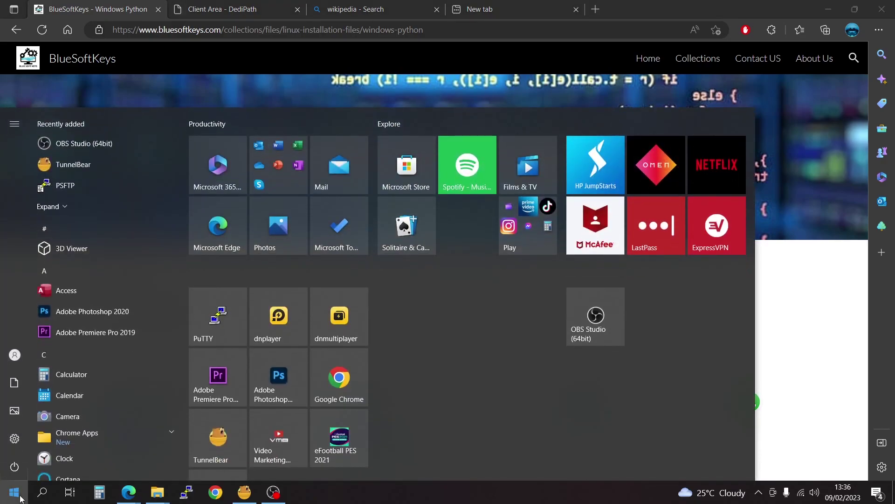
pyautogui.click(42, 492)
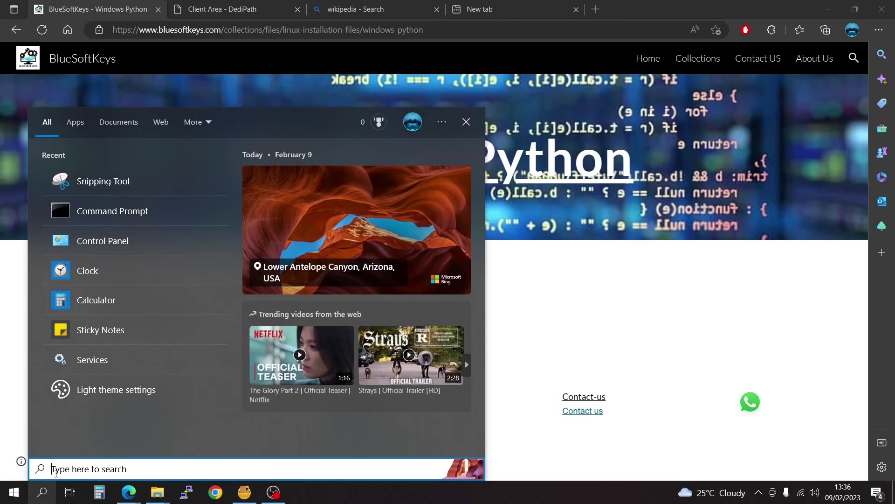
pyautogui.write('cmd')
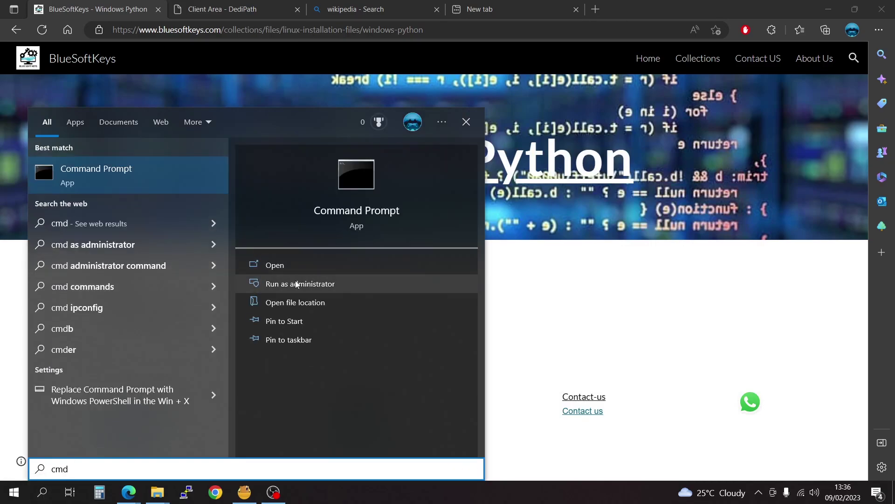
pyautogui.click(295, 284)
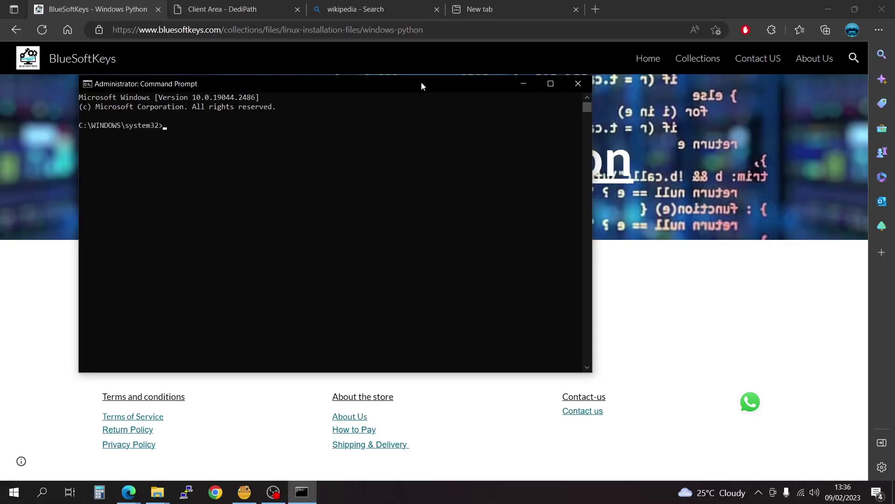
pyautogui.moveTo(345, 94); pyautogui.dragTo(614, 104)
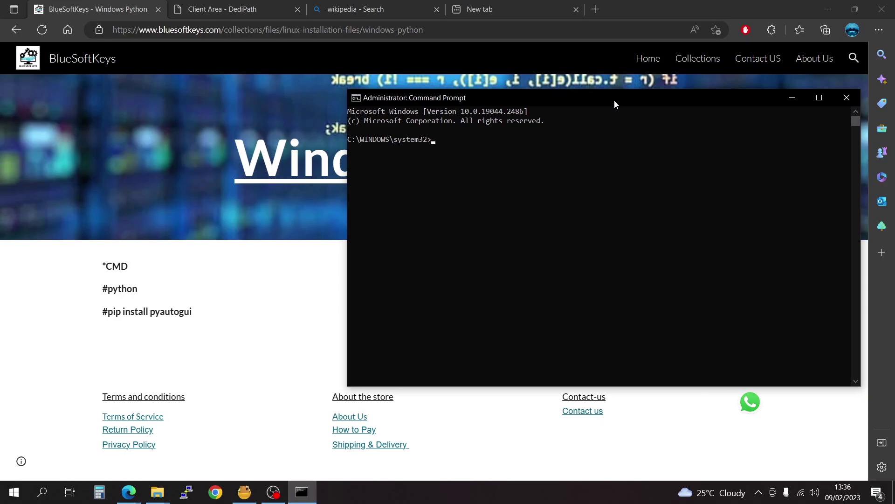
# - Run the python command, install Python 3.10 from the Microsoft Store, and minimize the store window
pyautogui.click(453, 142)
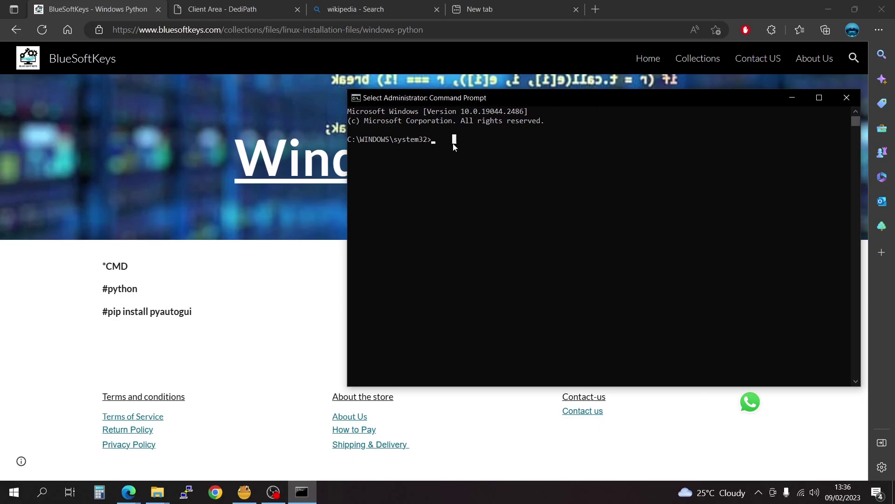
pyautogui.write('python')
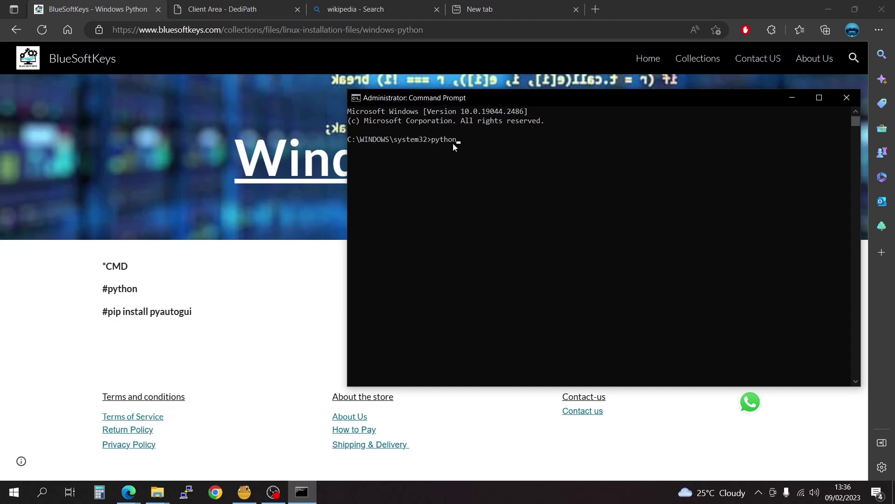
pyautogui.press('Return')
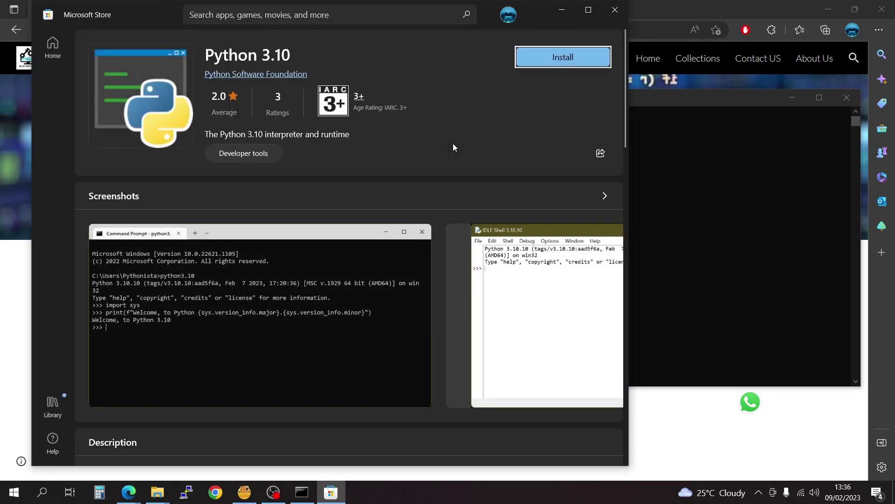
pyautogui.click(570, 57)
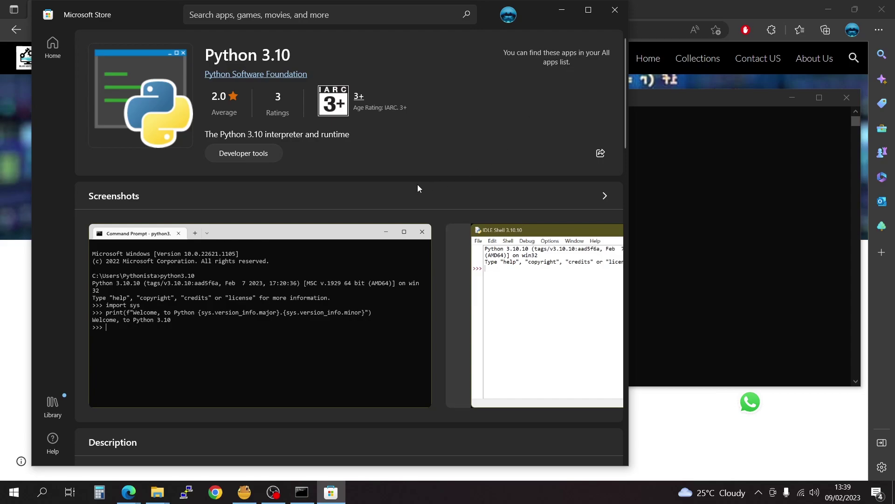
pyautogui.click(563, 9)
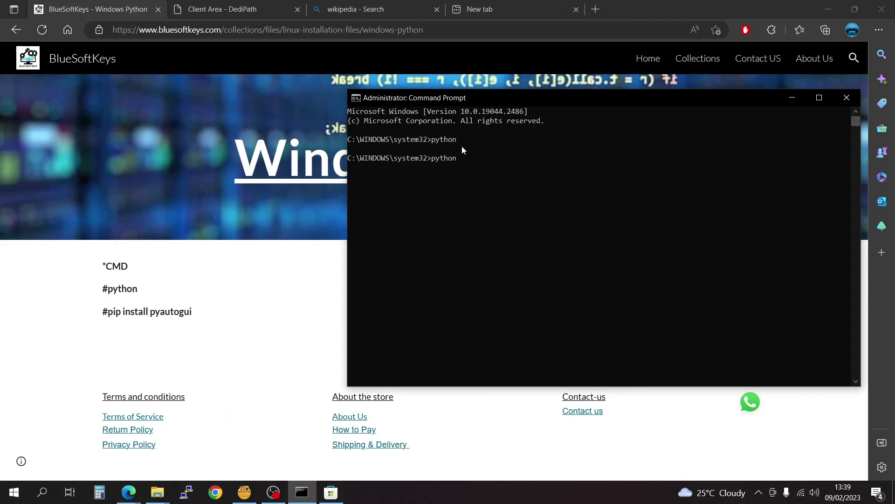
# - Run python in Command Prompt to check the installation, and exit the interpreter
pyautogui.press('Return')
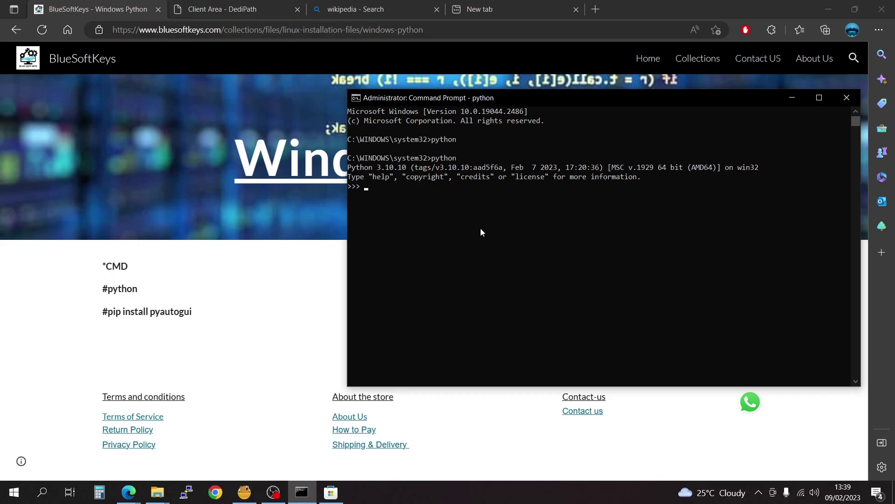
pyautogui.hotkey('ctrl', 'c')
pyautogui.hotkey('ctrl', 'c')
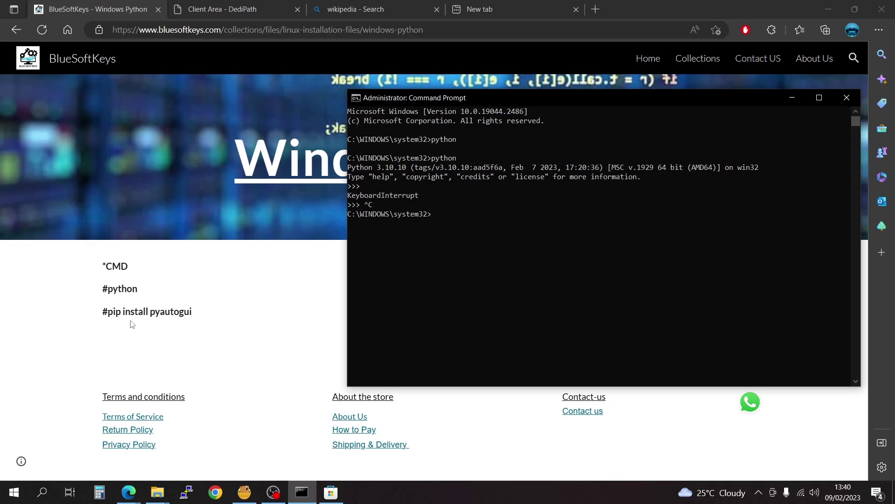
# - Copy "pip install pyautogui" from the Windows Python page and run it in Command Prompt
pyautogui.click(192, 311)
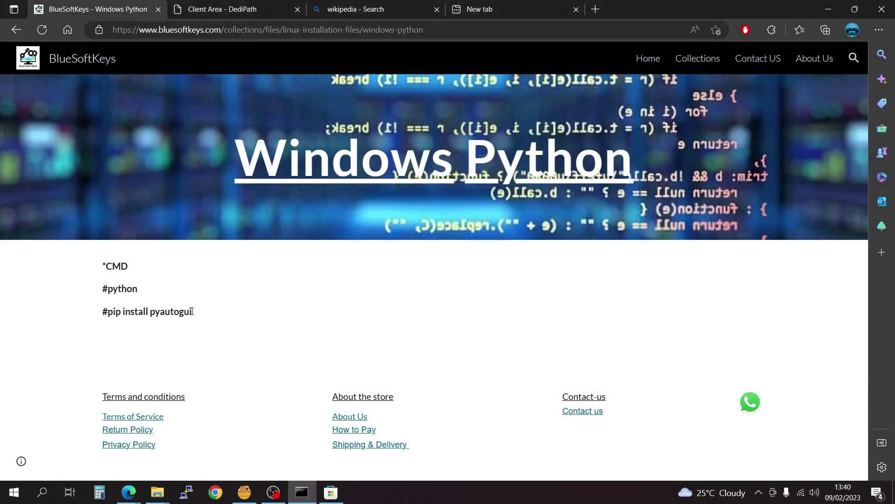
pyautogui.moveTo(192, 311); pyautogui.dragTo(109, 320)
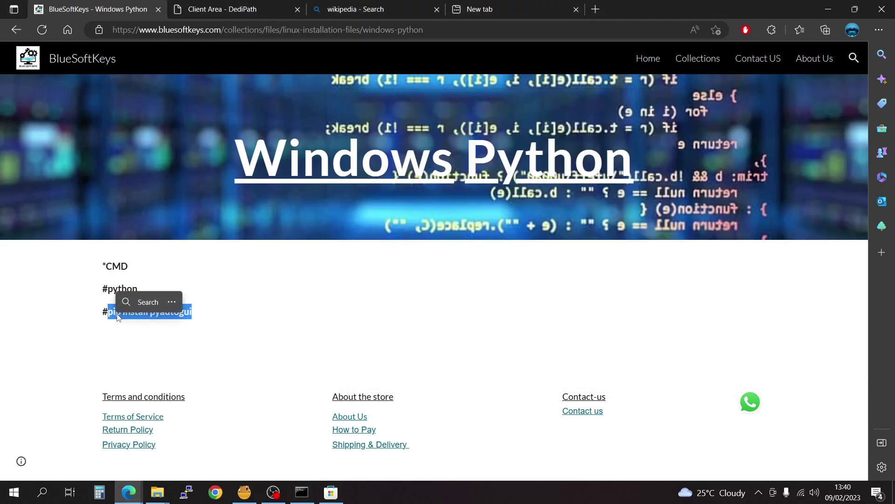
pyautogui.rightClick(112, 315)
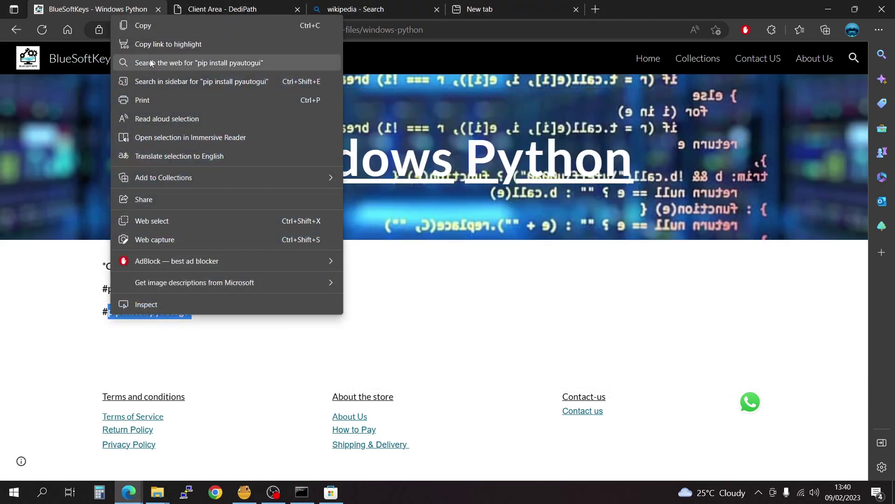
pyautogui.click(144, 26)
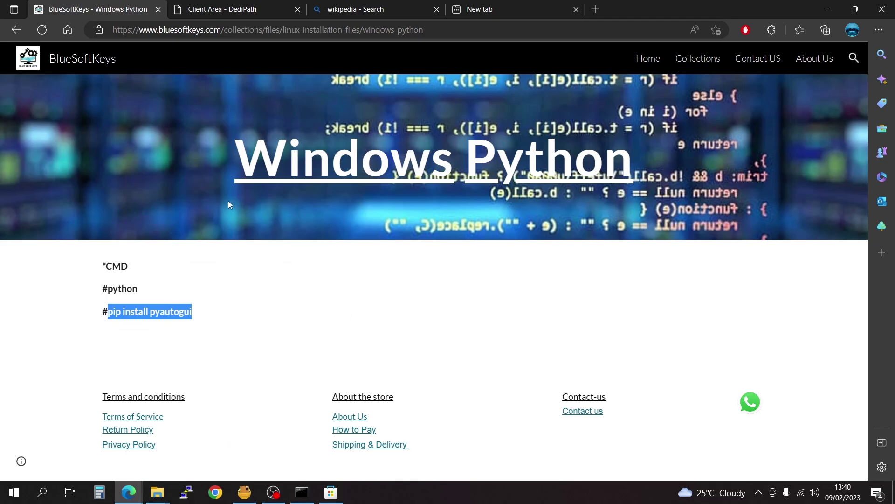
pyautogui.click(301, 493)
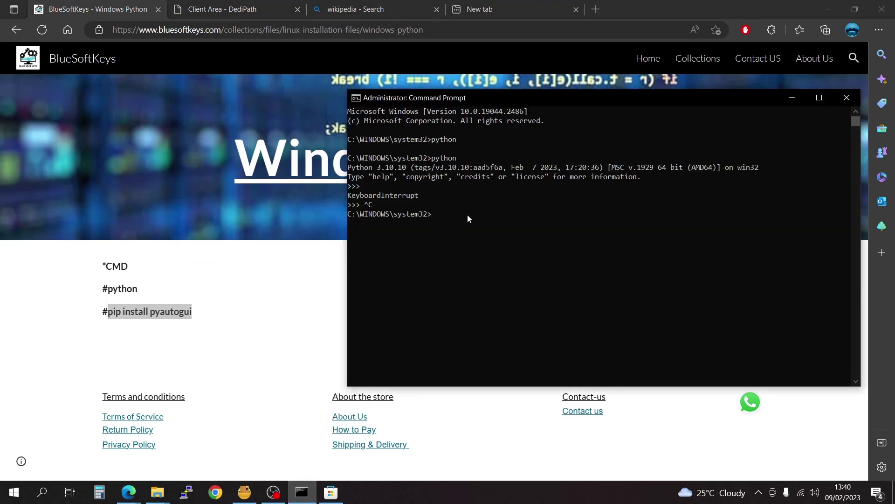
pyautogui.hotkey('ctrl', 'v')
pyautogui.press('Return')
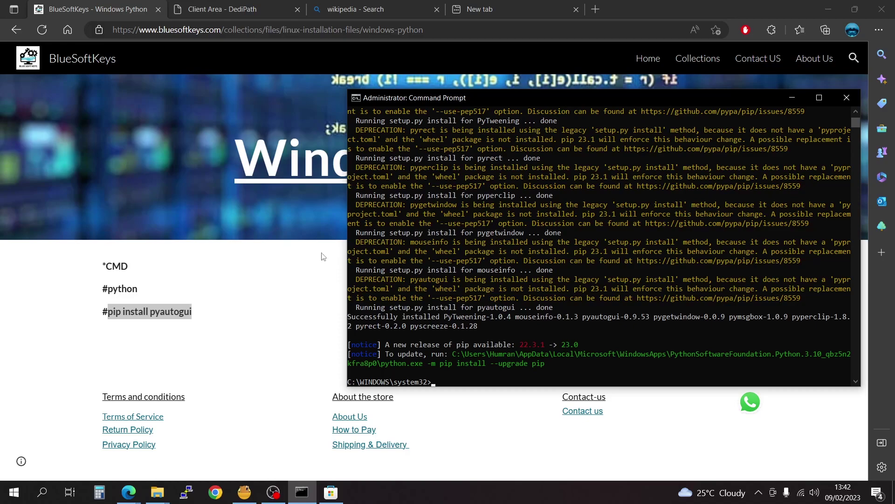
# - Return to the BlueSoftKeys page and open Software Downloads from the site's Files collection
pyautogui.click(288, 275)
pyautogui.click(693, 57)
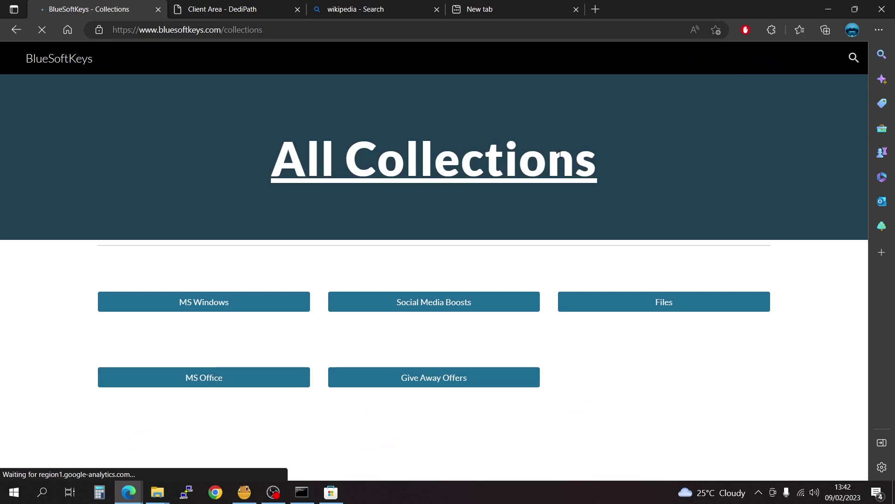
pyautogui.scroll(-4, 683, 250)
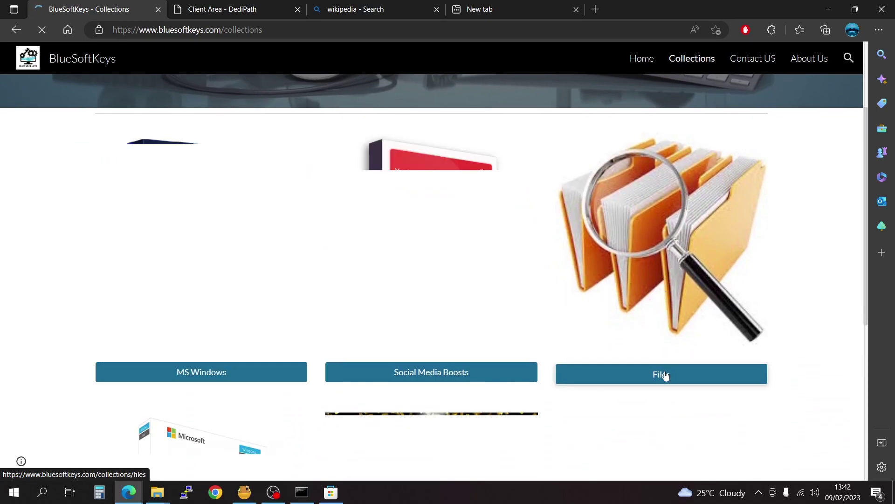
pyautogui.click(708, 316)
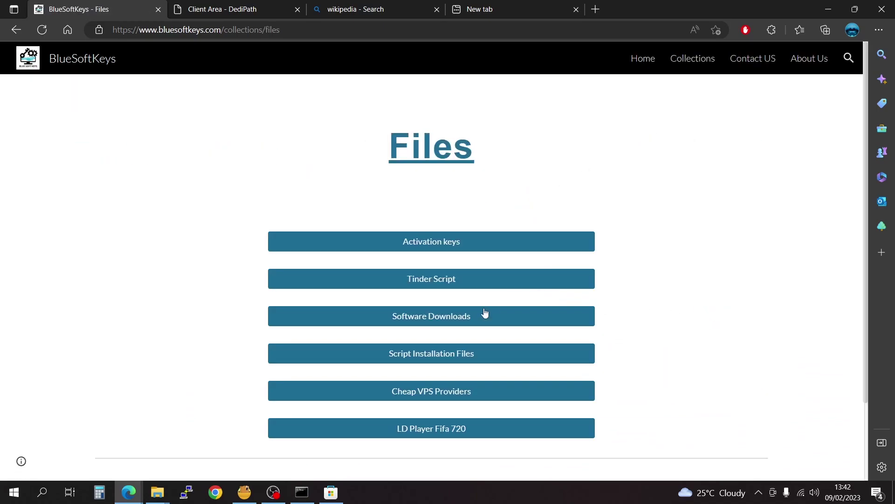
pyautogui.click(444, 322)
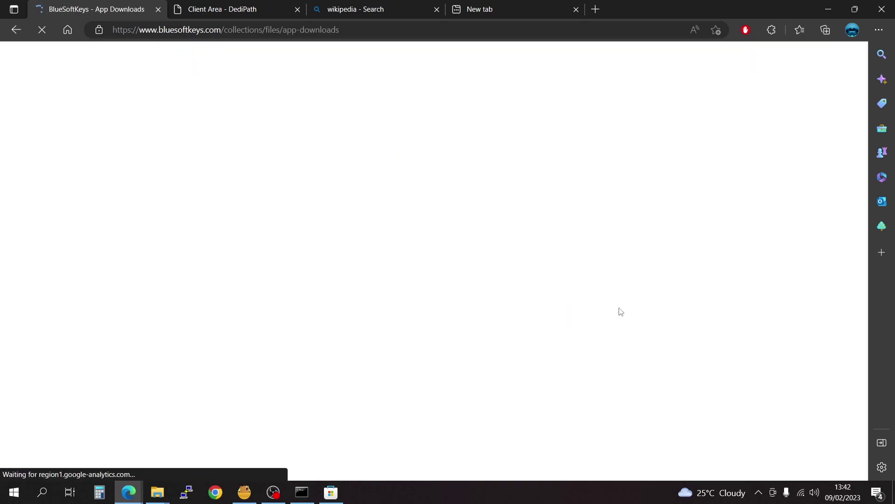
# - Find Human Typing Simulation on the downloads page and download it
pyautogui.scroll(-3, 621, 306)
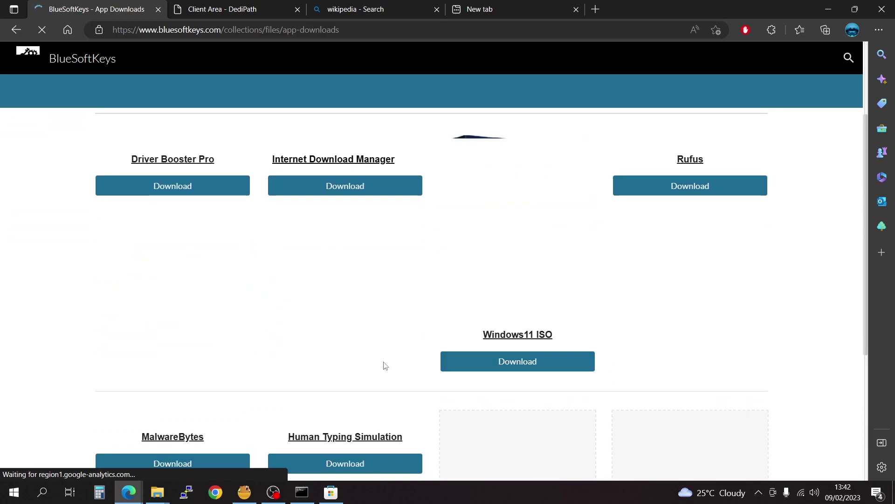
pyautogui.scroll(-1, 382, 365)
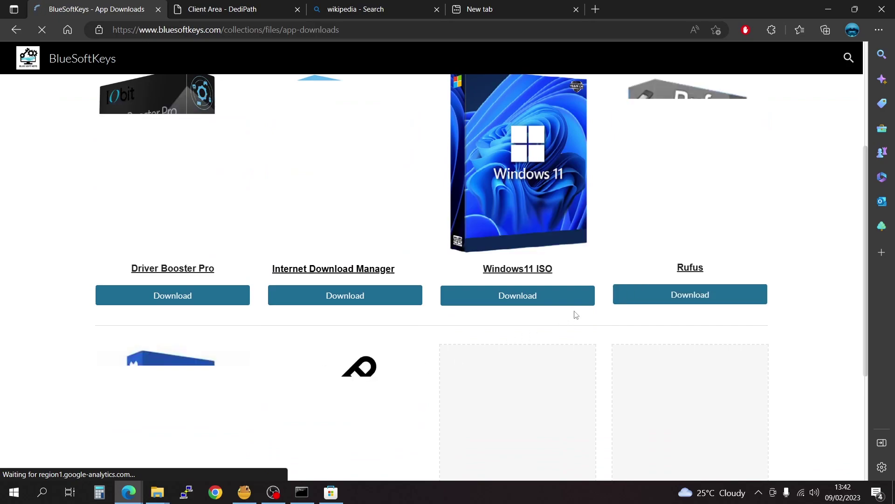
pyautogui.scroll(-3, 576, 315)
pyautogui.scroll(-1, 577, 315)
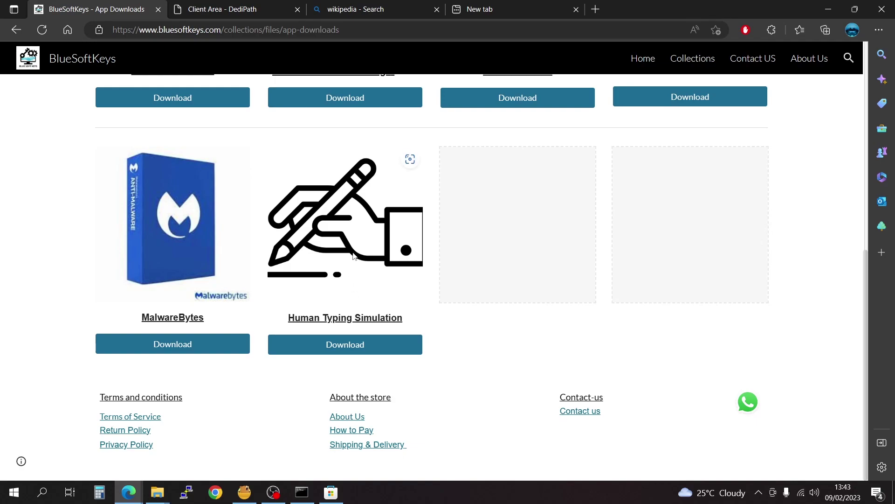
pyautogui.click(344, 351)
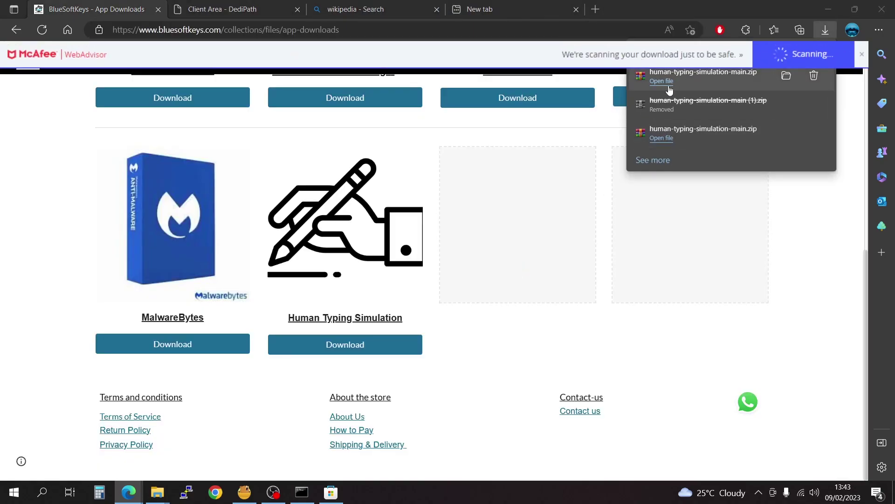
# - Show the downloaded human-typing-simulation-main.zip in its folder and open the archive to view its contents
pyautogui.click(787, 76)
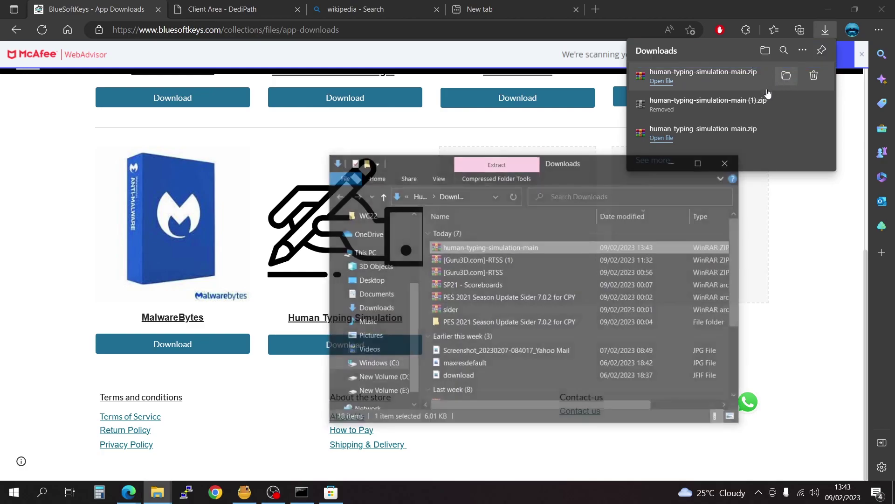
pyautogui.moveTo(582, 174); pyautogui.dragTo(518, 166)
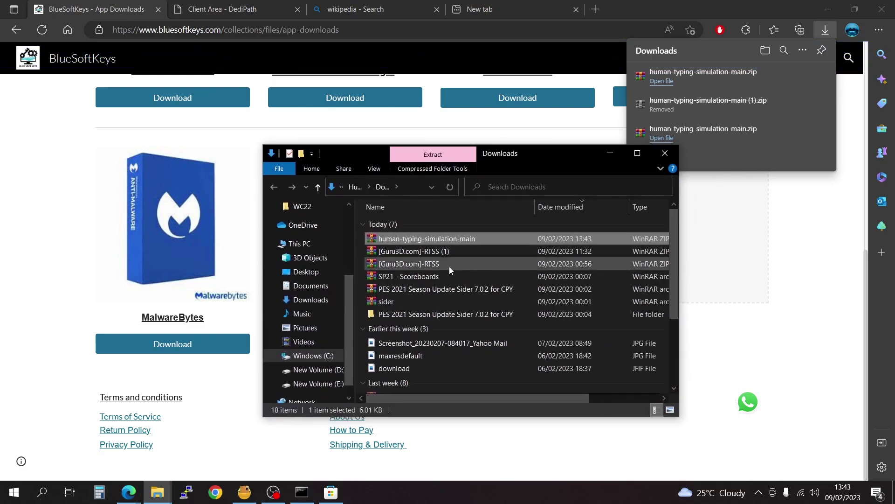
pyautogui.doubleClick(394, 243)
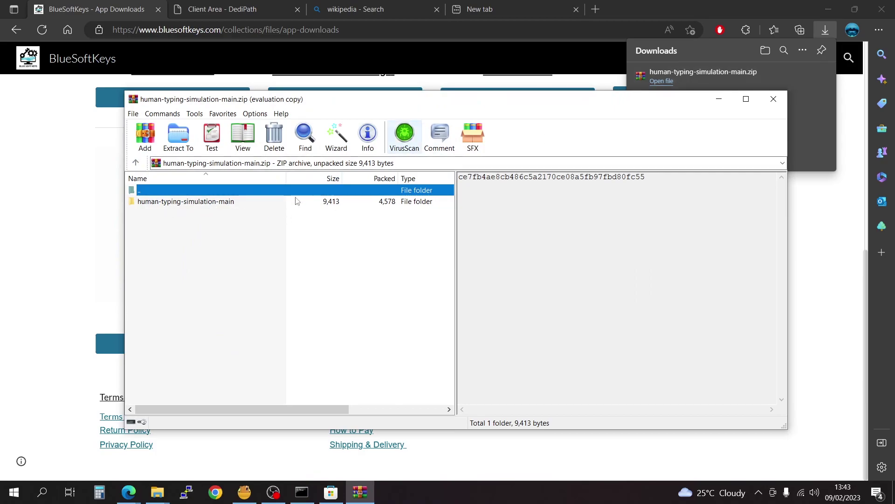
# - Minimize the browser, archive, Downloads and Command Prompt windows, and move the VPS console window aside to uncover the desktop folder
pyautogui.click(829, 9)
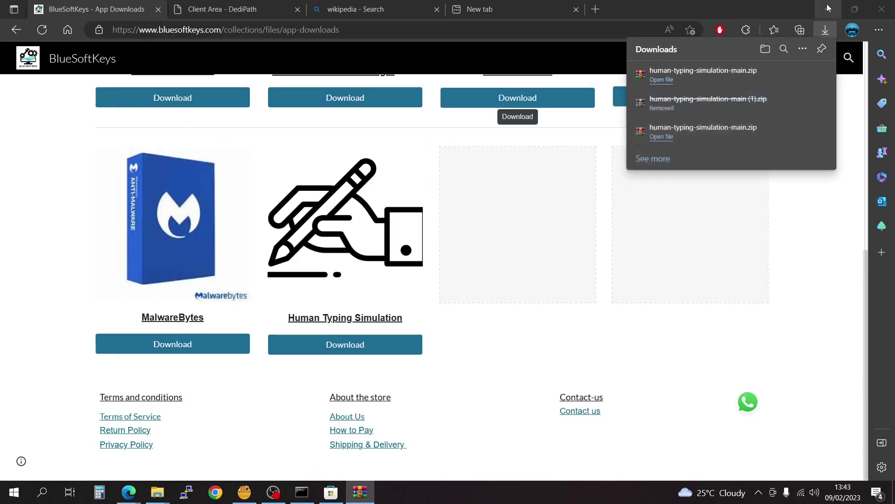
pyautogui.click(719, 99)
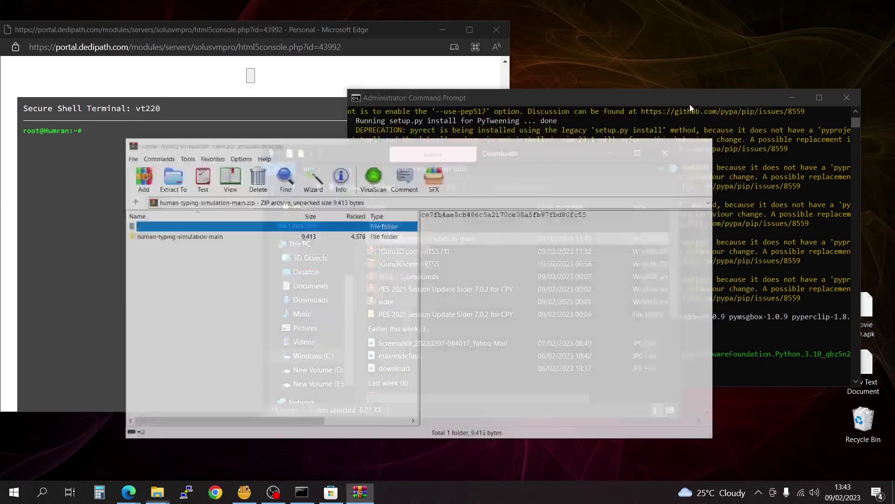
pyautogui.click(615, 155)
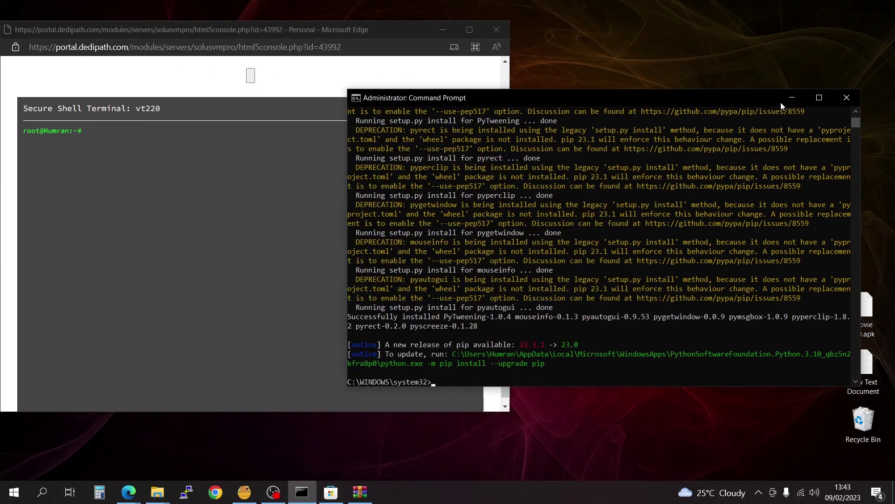
pyautogui.click(791, 98)
pyautogui.moveTo(381, 29); pyautogui.dragTo(331, 28)
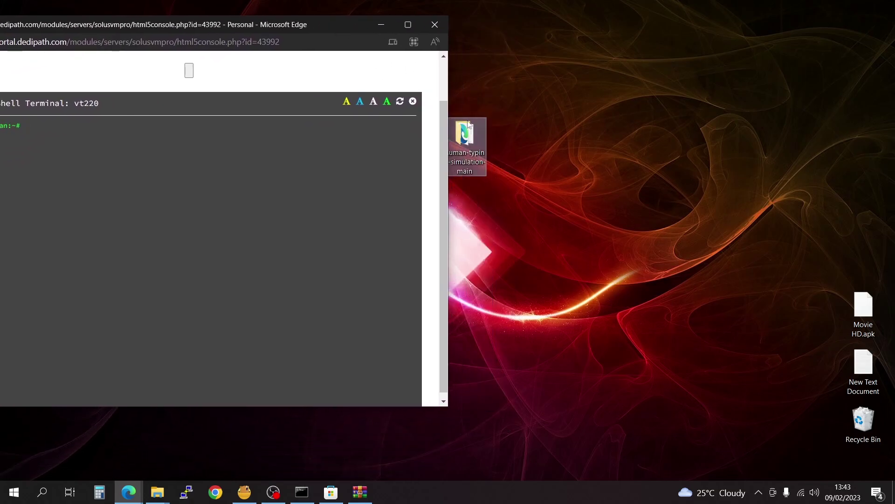
# - Open the human-typing-simulation-main folder on the desktop and arrange its window beside the VPS console
pyautogui.doubleClick(477, 138)
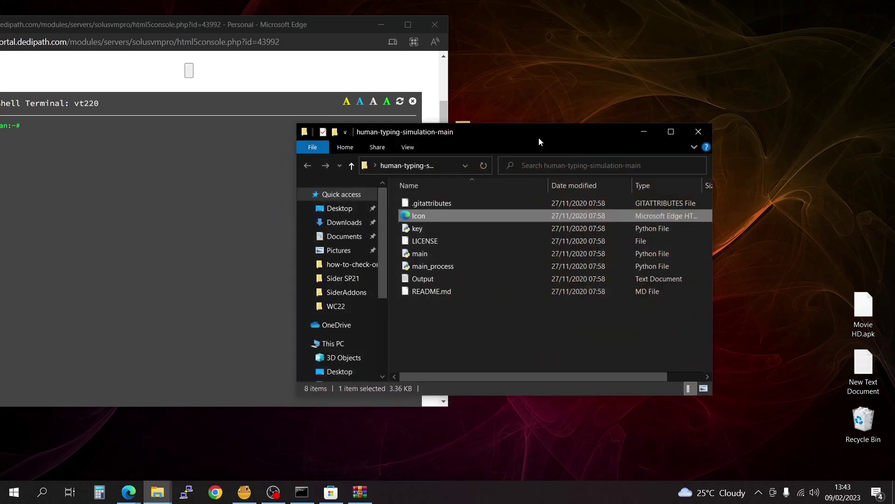
pyautogui.moveTo(513, 133); pyautogui.dragTo(702, 131)
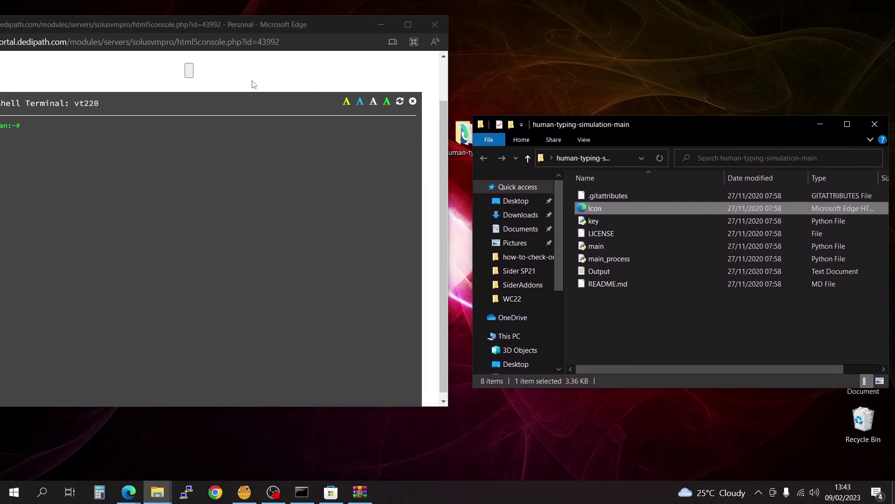
pyautogui.moveTo(210, 25); pyautogui.dragTo(279, 19)
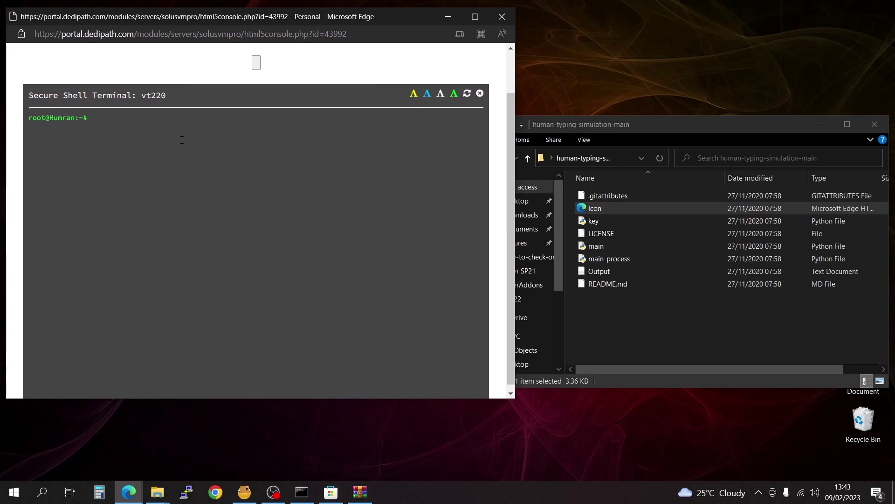
# - Enter the test characters "jdhjhjh" at the VPS console prompt and erase them
pyautogui.write('jdhjhjh')
pyautogui.press('BackSpace')
pyautogui.press('BackSpace')
pyautogui.press('BackSpace')
pyautogui.press('BackSpace')
pyautogui.press('BackSpace')
pyautogui.press('BackSpace')
pyautogui.press('BackSpace')
# - Copy the selected Wikipedia description from the Bing results for wikipedia in the main browser window
pyautogui.moveTo(139, 497)
pyautogui.click(70, 464)
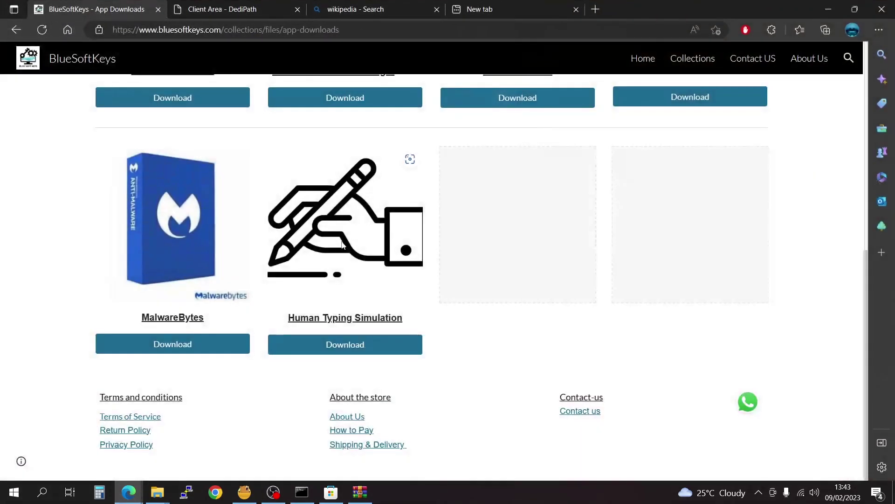
pyautogui.hotkey('ctrl', '3')
pyautogui.rightClick(618, 272)
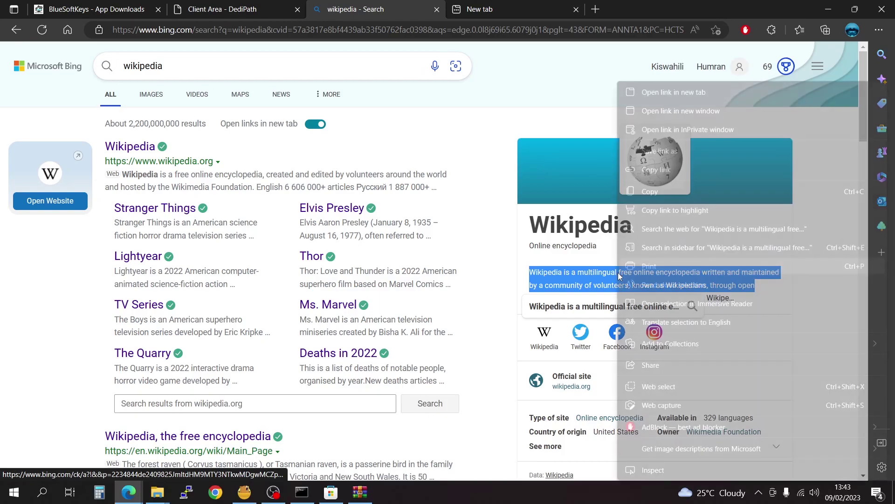
pyautogui.click(664, 192)
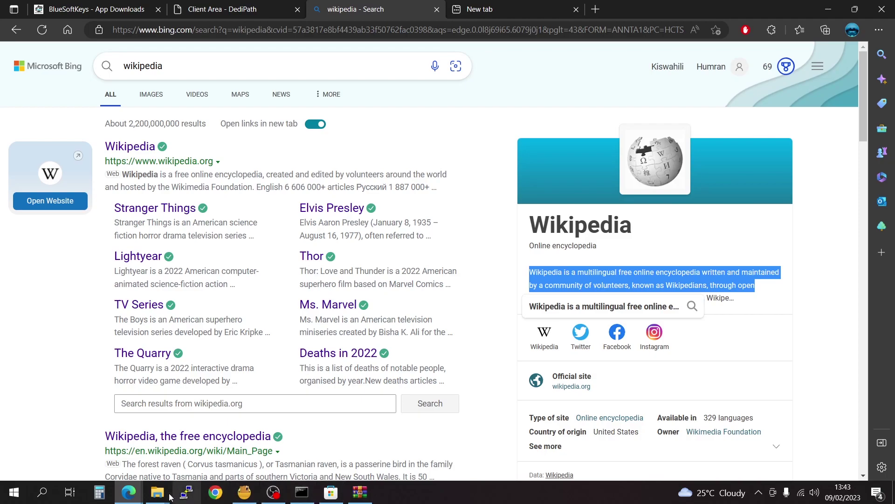
# - Bring back the human-typing-simulation-main folder, minimize the browser, and run the main Python file with a 3-second delay
pyautogui.moveTo(158, 493)
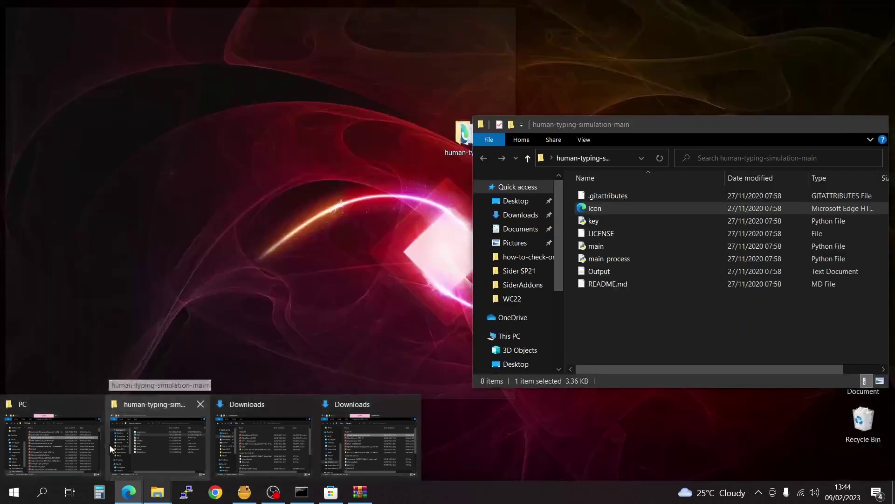
pyautogui.click(185, 450)
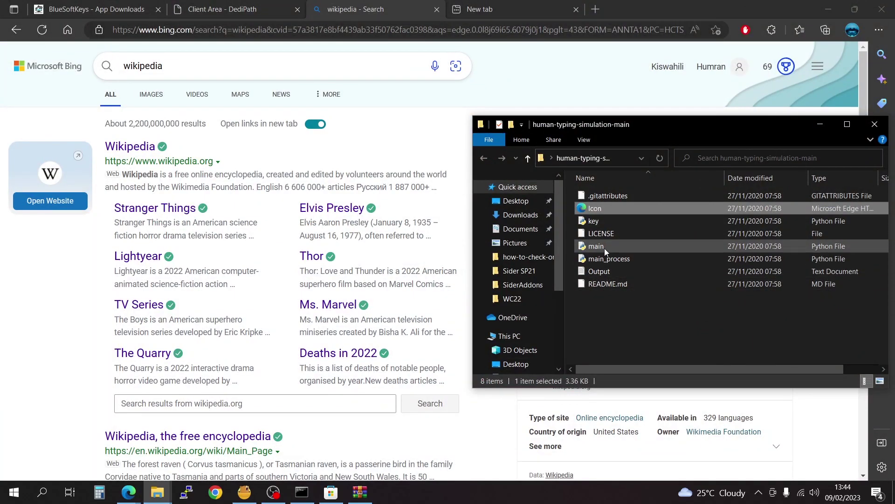
pyautogui.click(828, 9)
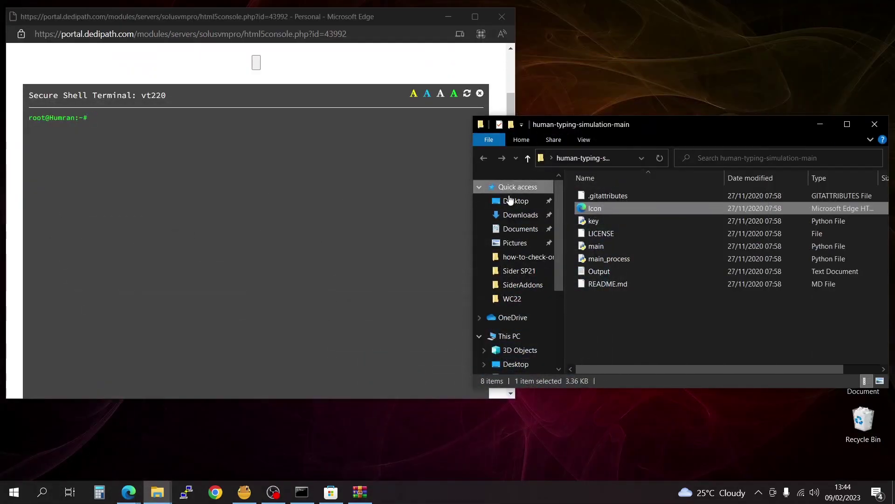
pyautogui.doubleClick(603, 246)
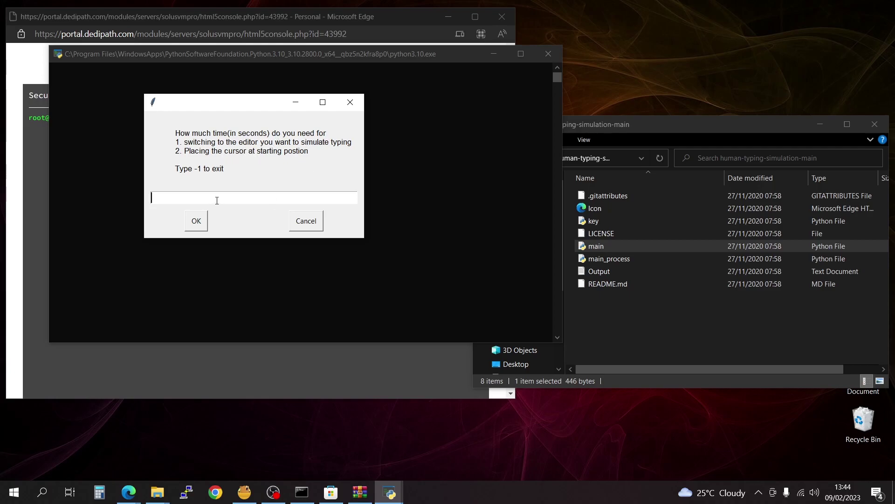
pyautogui.write('3')
pyautogui.click(201, 223)
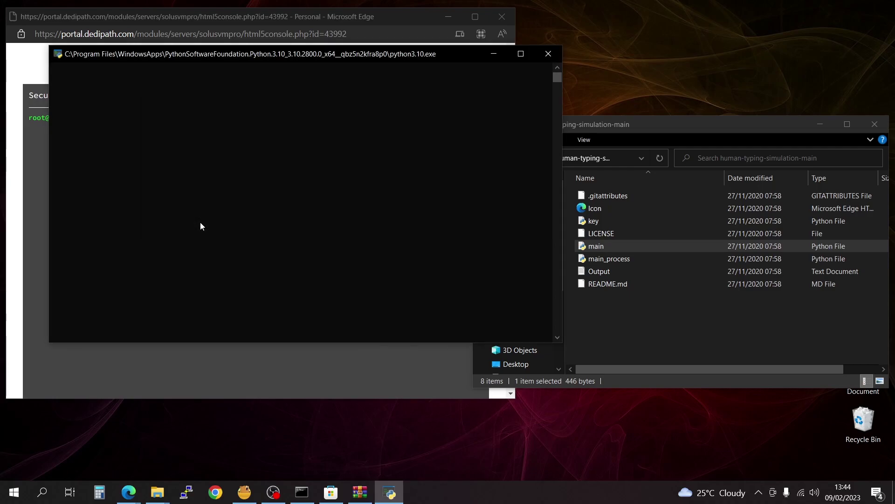
# - Place the cursor in the VPS console and let the script enter the copied Wikipedia description at the prompt
pyautogui.click(181, 104)
pyautogui.click(46, 177)
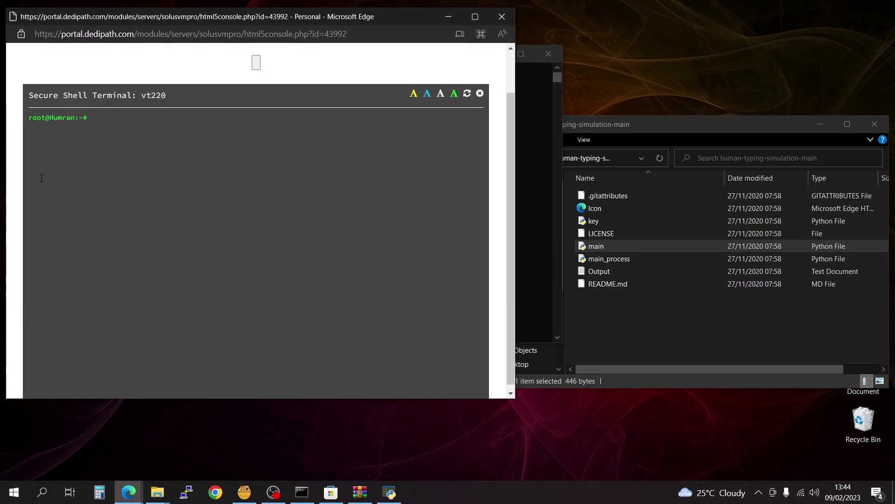
pyautogui.write('Wikipedia is a multilingual fr')
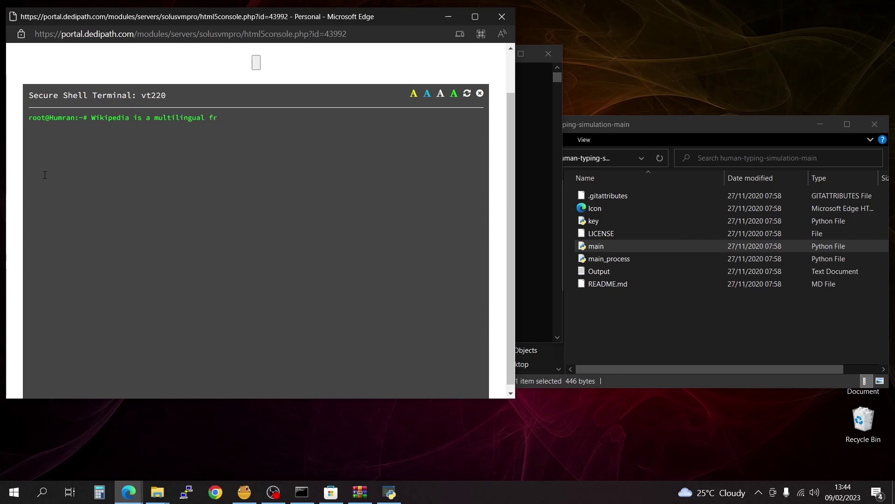
pyautogui.write('ee online encyclopedia written ')
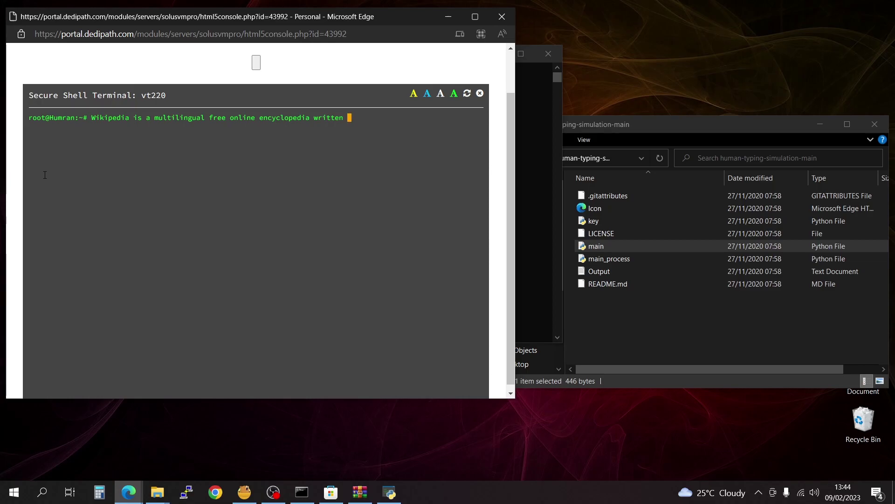
pyautogui.write('and maintained by a community')
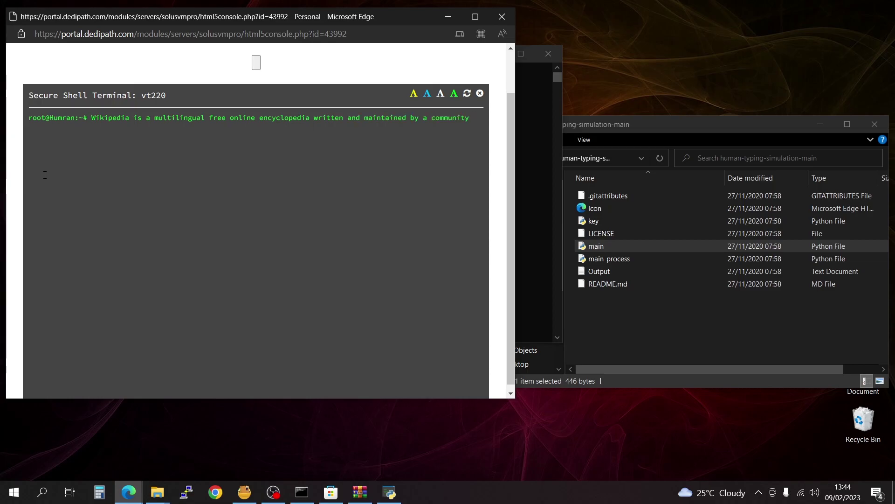
pyautogui.write(' of volunteers, known a')
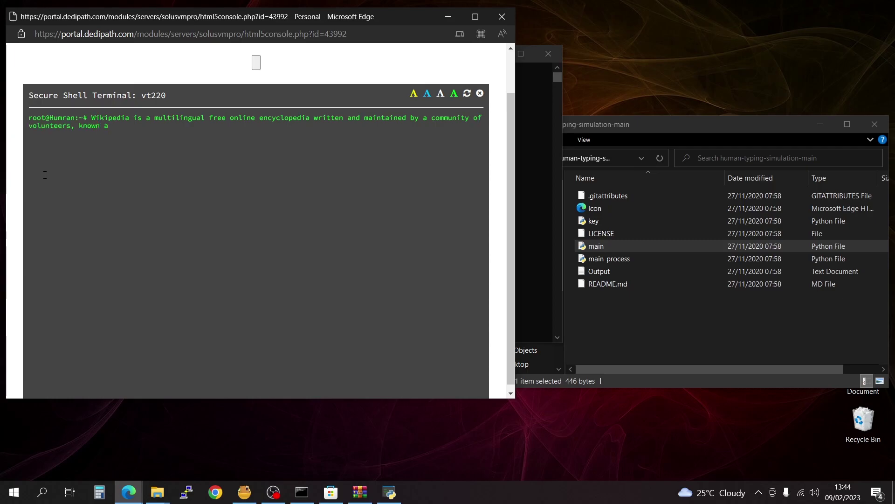
pyautogui.write('s Wikipedians, through open')
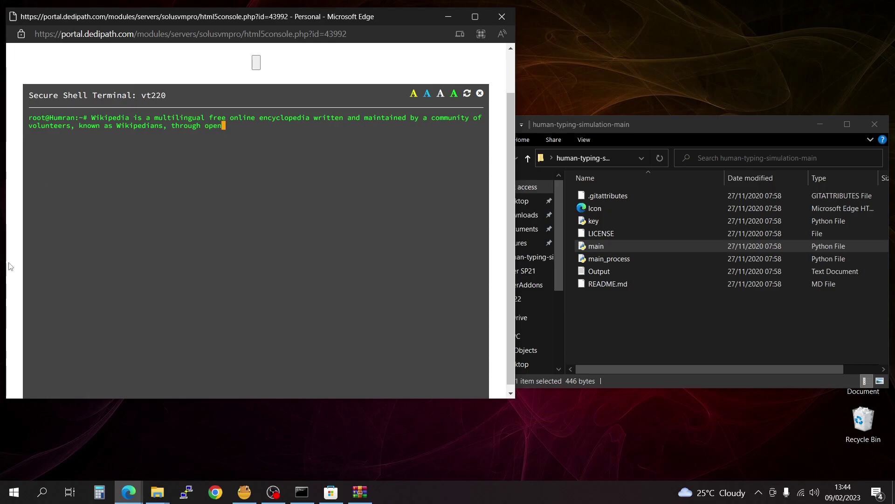
# - Bring back the human-typing-simulation-main folder, then open the Activate Ports text file from SOFTWARE > LINUX > UBUNTU on drive E in a new File Explorer window
pyautogui.moveTo(157, 495)
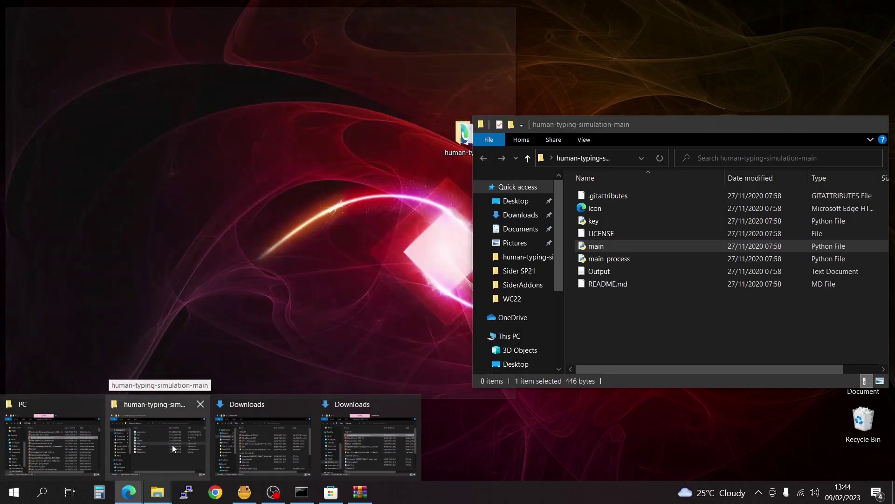
pyautogui.click(172, 445)
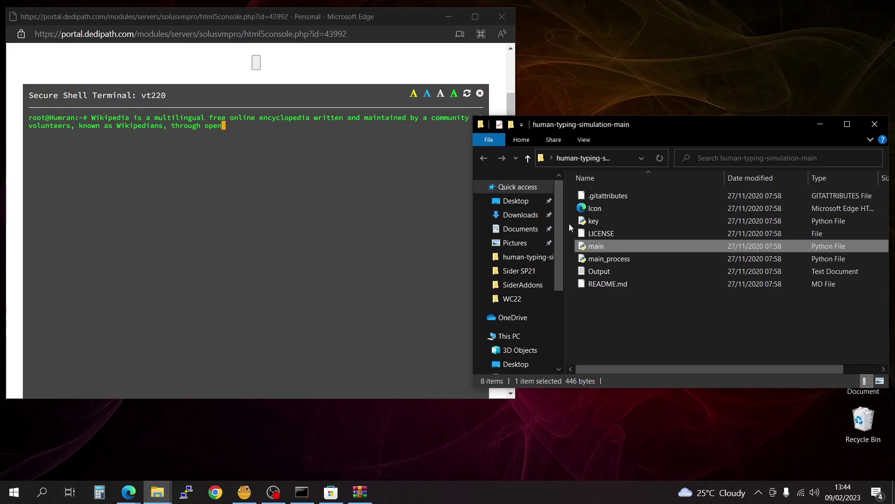
pyautogui.press('super+e')
pyautogui.click(55, 218)
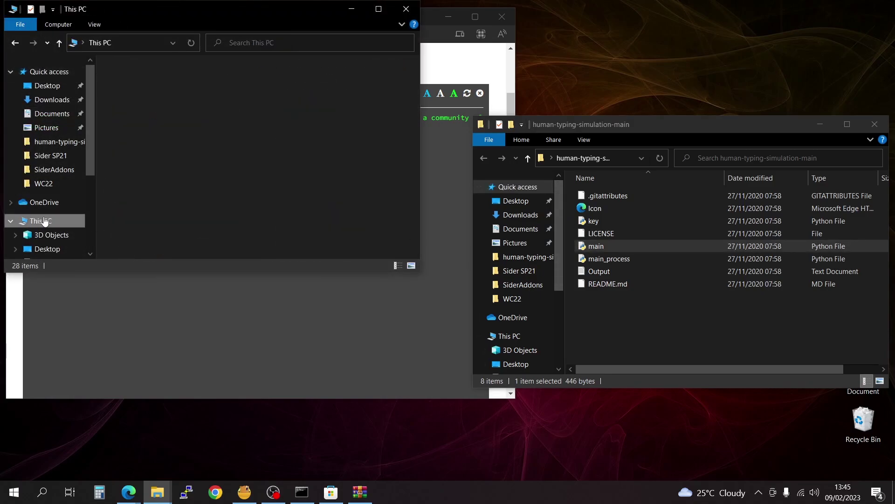
pyautogui.doubleClick(189, 136)
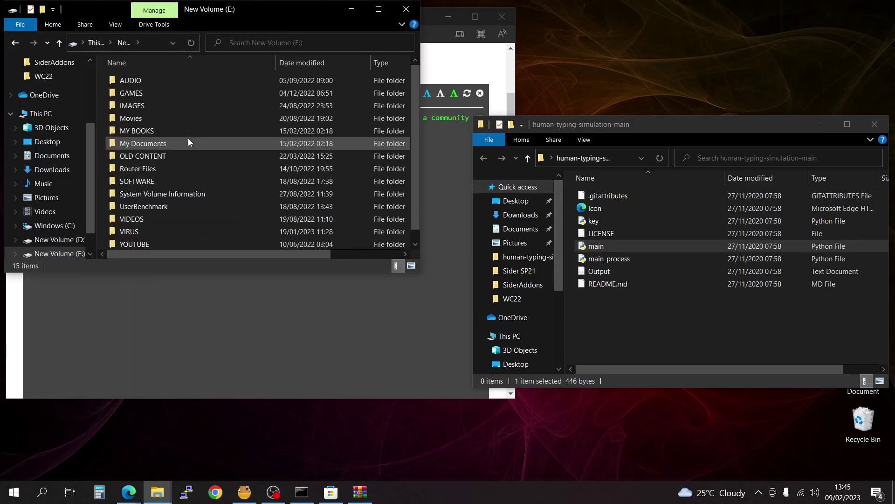
pyautogui.doubleClick(136, 181)
pyautogui.click(138, 105)
pyautogui.doubleClick(138, 105)
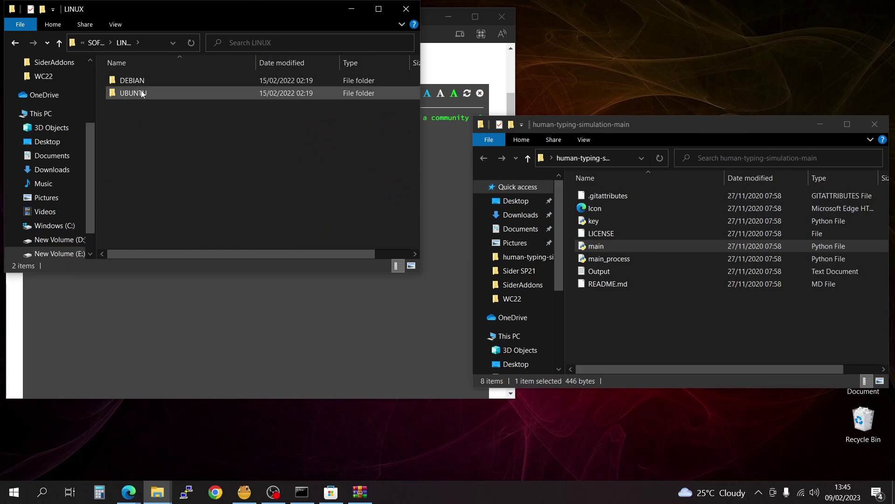
pyautogui.doubleClick(140, 93)
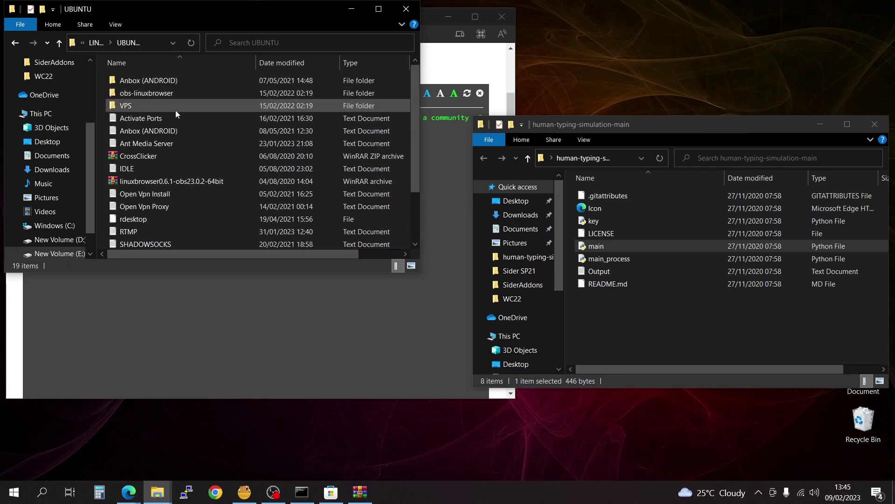
pyautogui.doubleClick(150, 118)
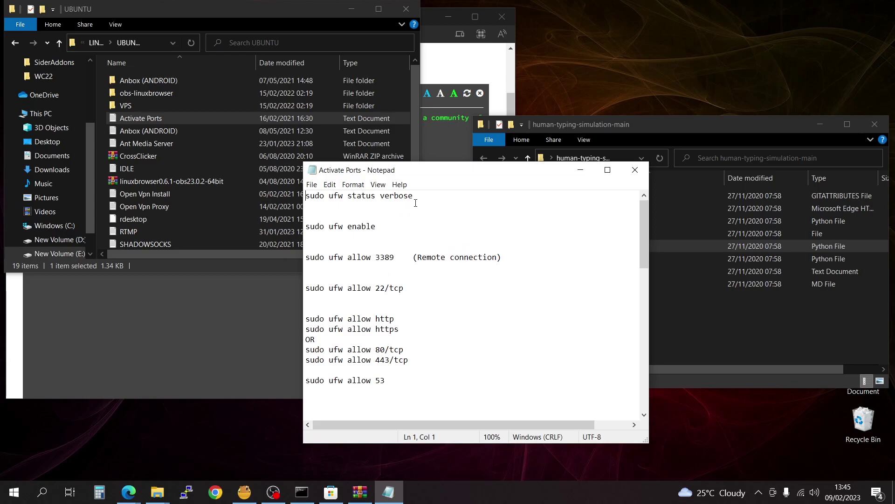
# - Copy the line "sudo ufw status verbose" from the Activate Ports note and submit the Wikipedia text waiting at the VPS console prompt
pyautogui.moveTo(415, 202); pyautogui.dragTo(310, 199)
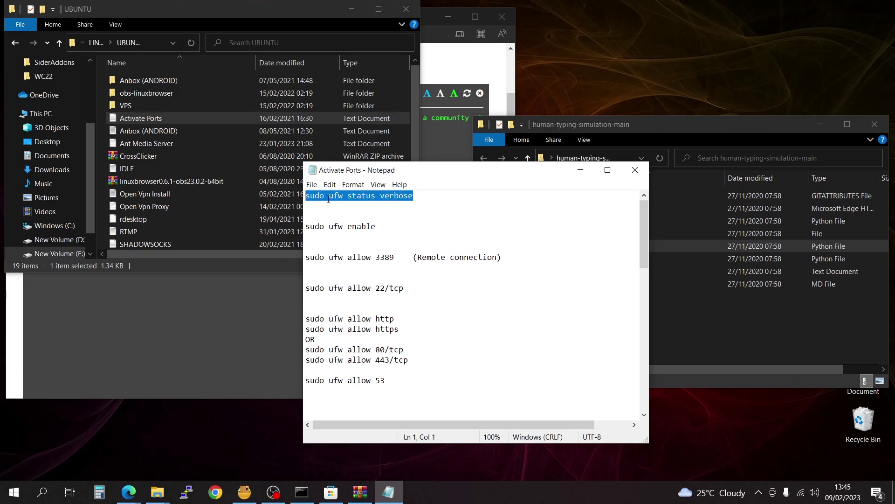
pyautogui.rightClick(329, 200)
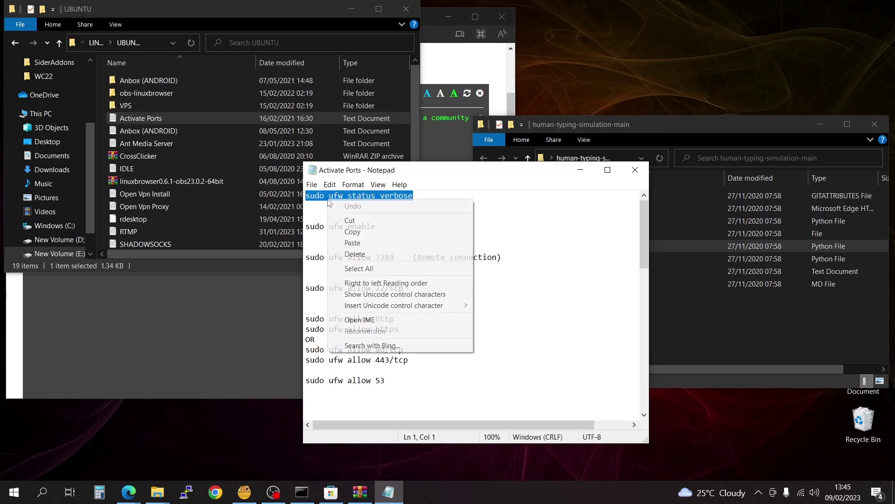
pyautogui.click(369, 232)
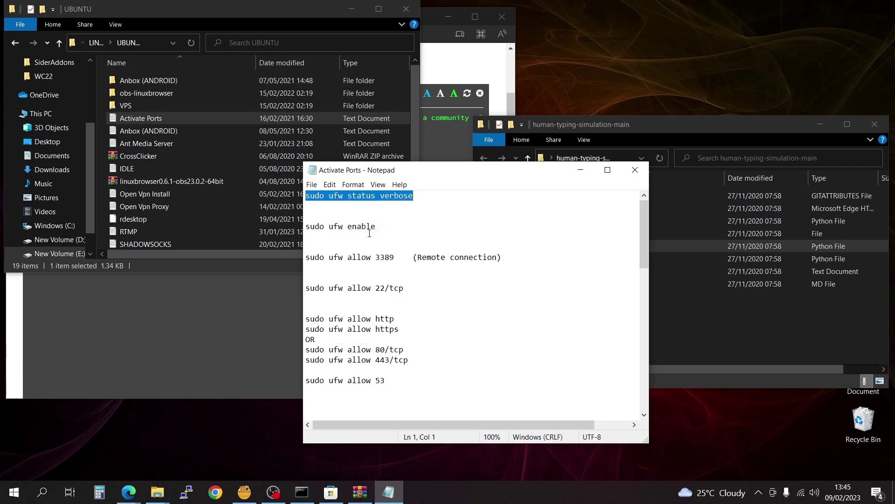
pyautogui.click(175, 336)
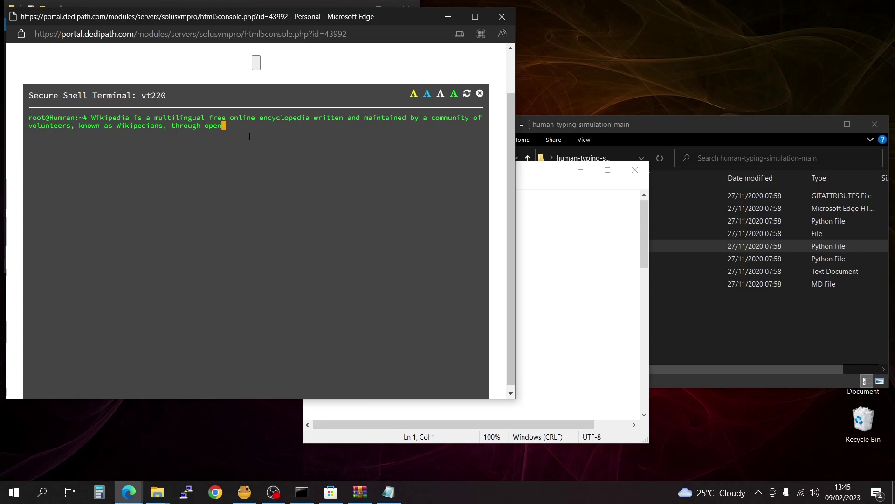
pyautogui.press('Return')
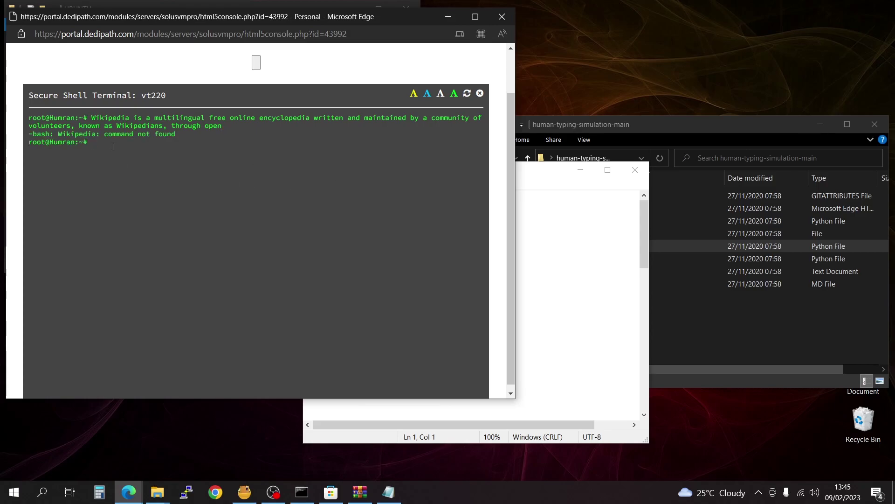
# - Copy "sudo ufw status verbose" from the note again and check the VPS console's context menu for a paste option
pyautogui.click(544, 193)
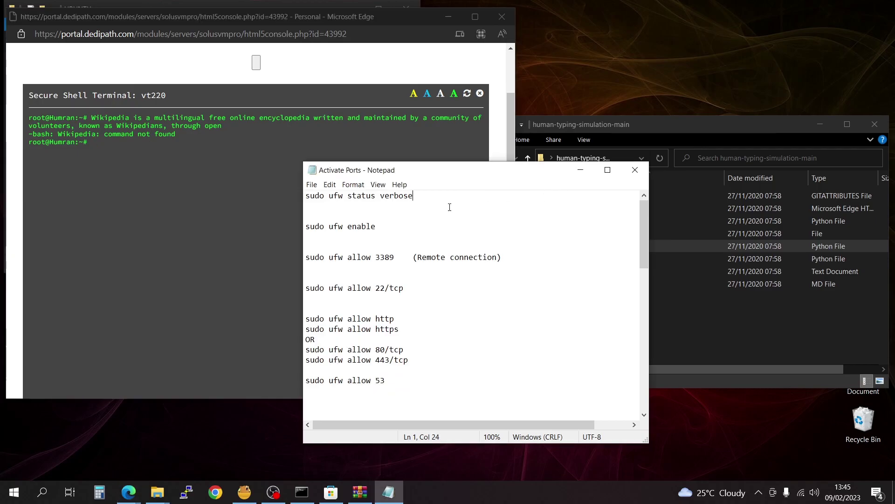
pyautogui.keyDown('shift'); pyautogui.click(306, 195); pyautogui.keyUp('shift')
pyautogui.rightClick(322, 196)
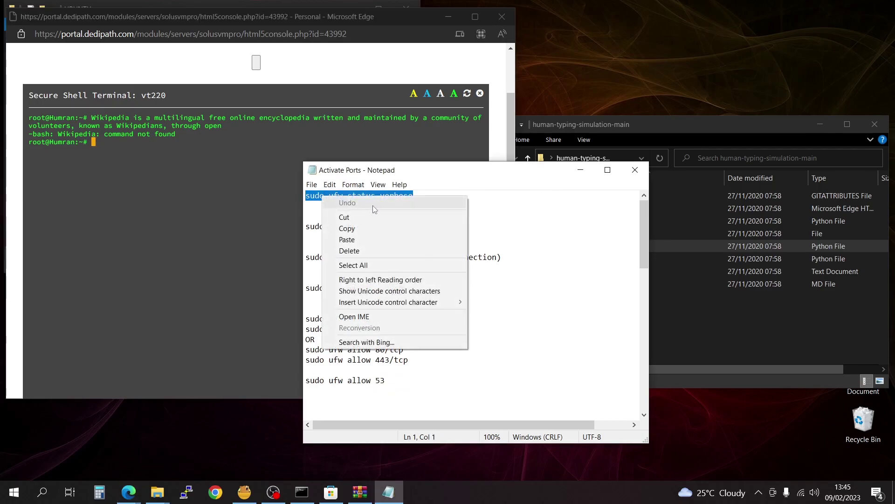
pyautogui.click(361, 230)
pyautogui.rightClick(136, 151)
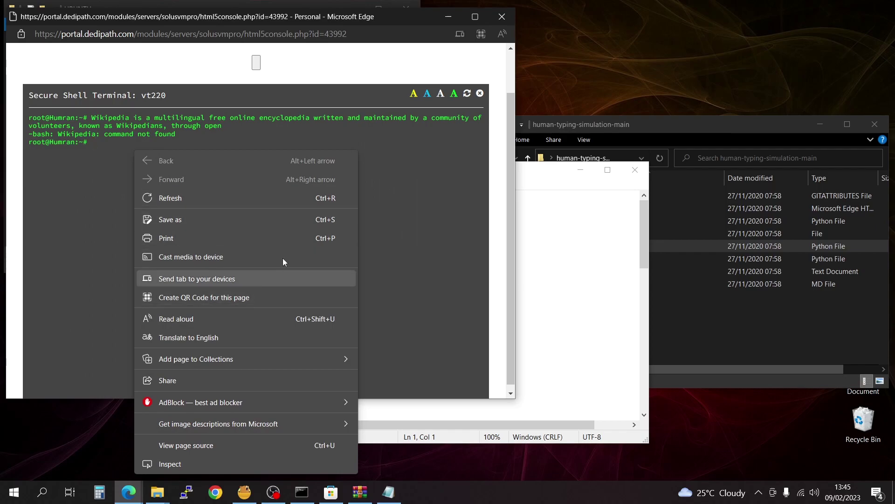
pyautogui.click(380, 199)
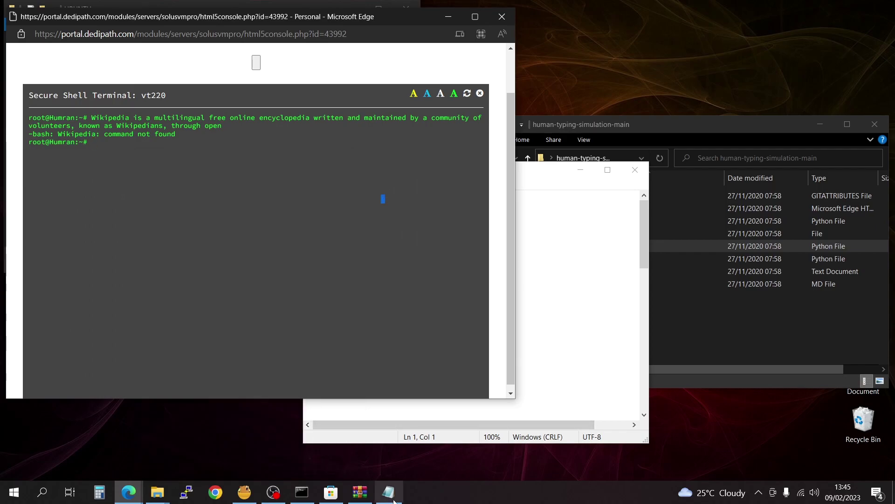
# - Bring back the human-typing-simulation-main folder and run the main Python file with a 5-second delay
pyautogui.moveTo(170, 495)
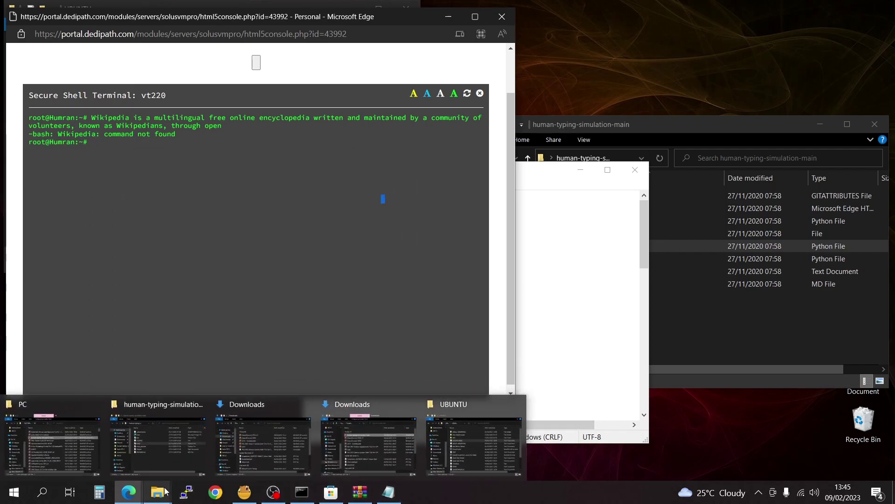
pyautogui.click(160, 428)
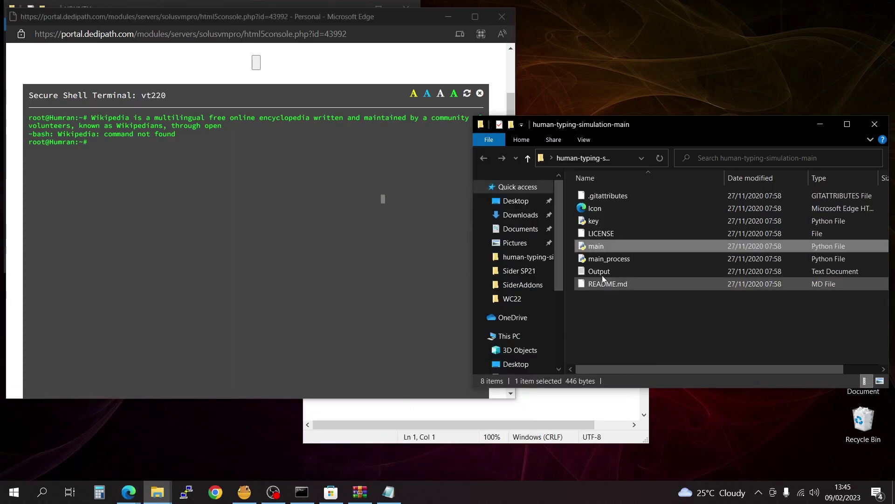
pyautogui.doubleClick(593, 247)
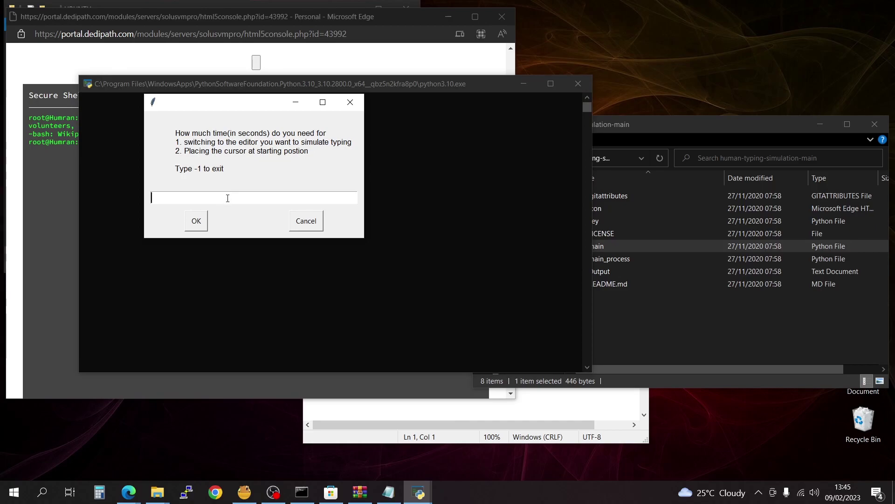
pyautogui.write('5')
pyautogui.click(201, 227)
# - Place the cursor in the VPS console, let the script enter "sudo ufw status verbose" at the prompt, and execute the command
pyautogui.click(52, 182)
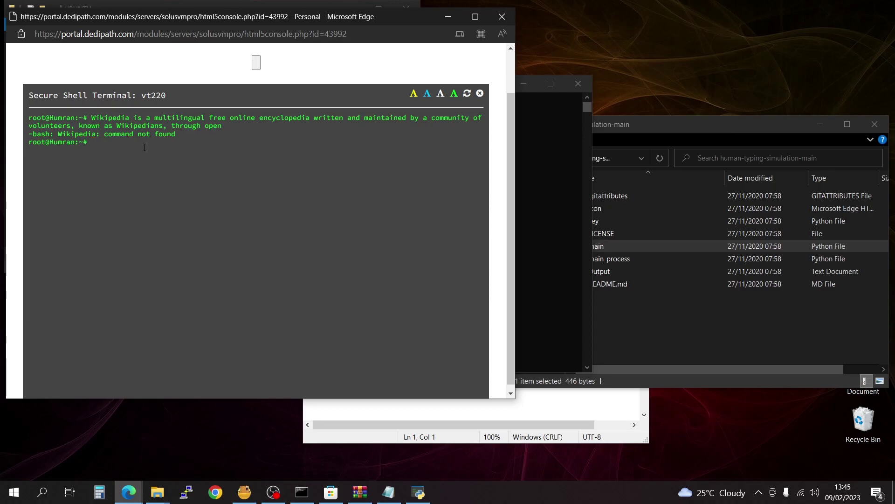
pyautogui.write('sudo ufw status verbose')
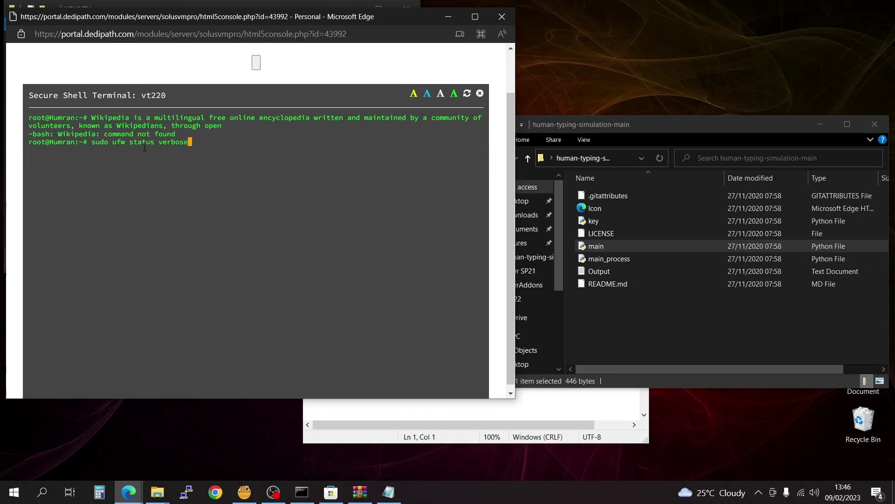
pyautogui.press('Return')
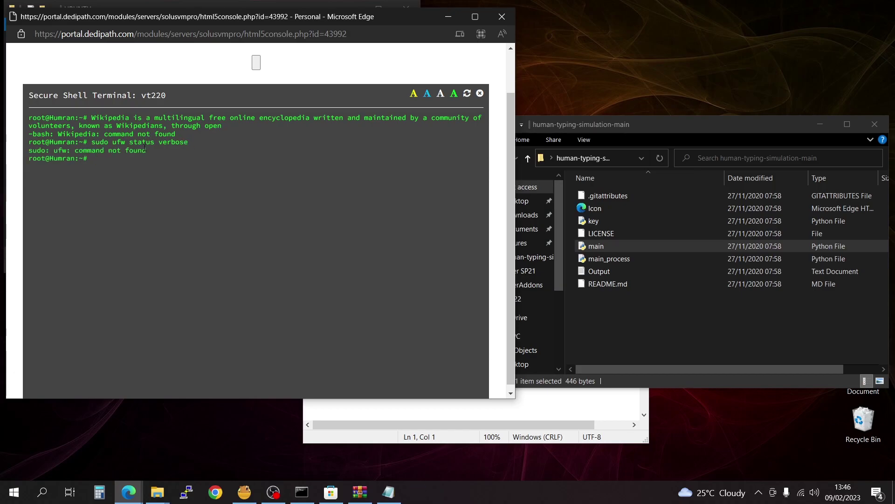
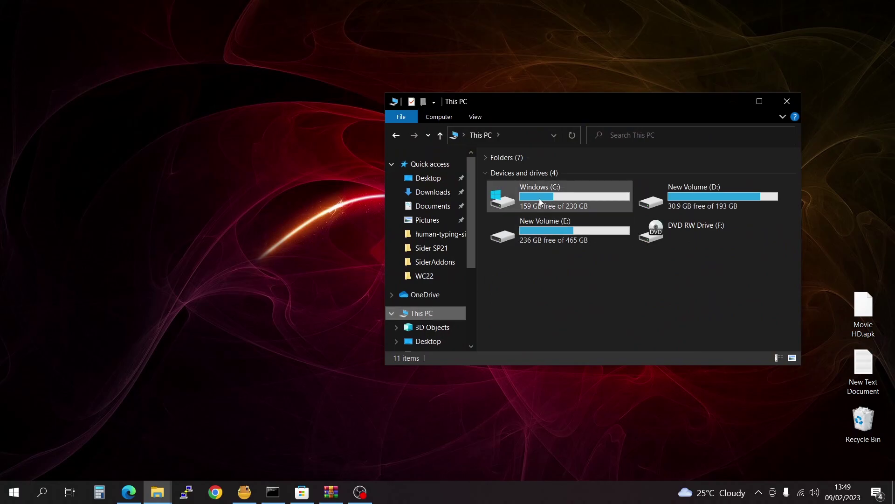
# - Open Program Files (x86) on drive C and paste the cut script folder into its Microsoft folder with administrator permission
pyautogui.doubleClick(539, 199)
pyautogui.doubleClick(532, 213)
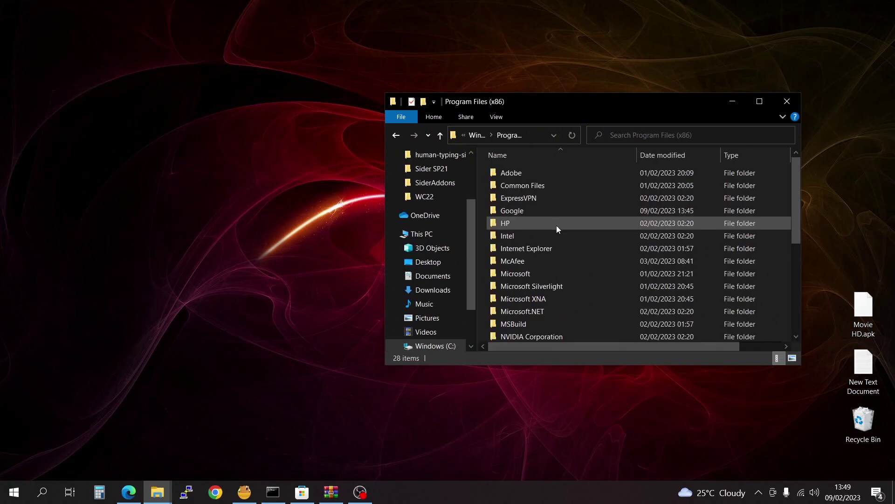
pyautogui.click(544, 269)
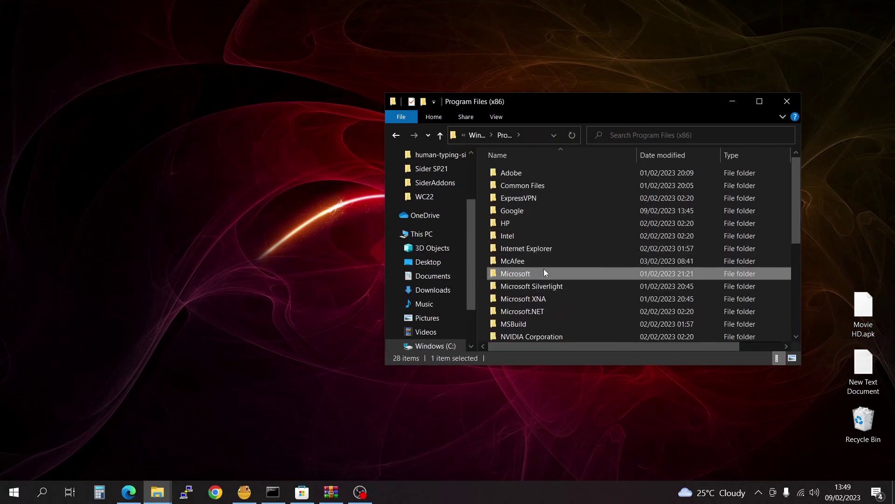
pyautogui.rightClick(599, 278)
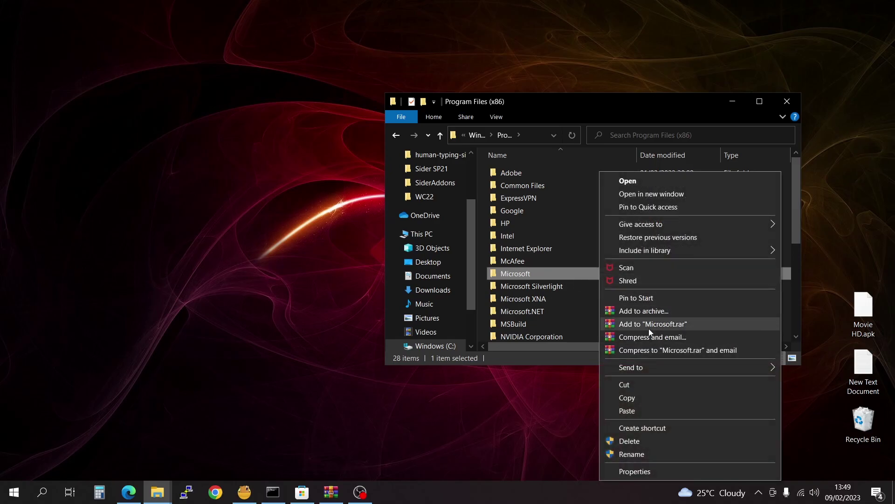
pyautogui.click(643, 410)
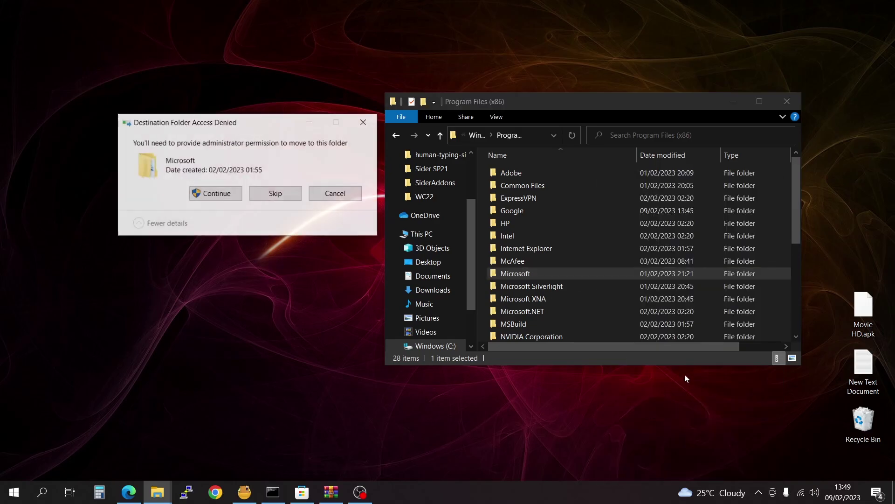
pyautogui.click(230, 196)
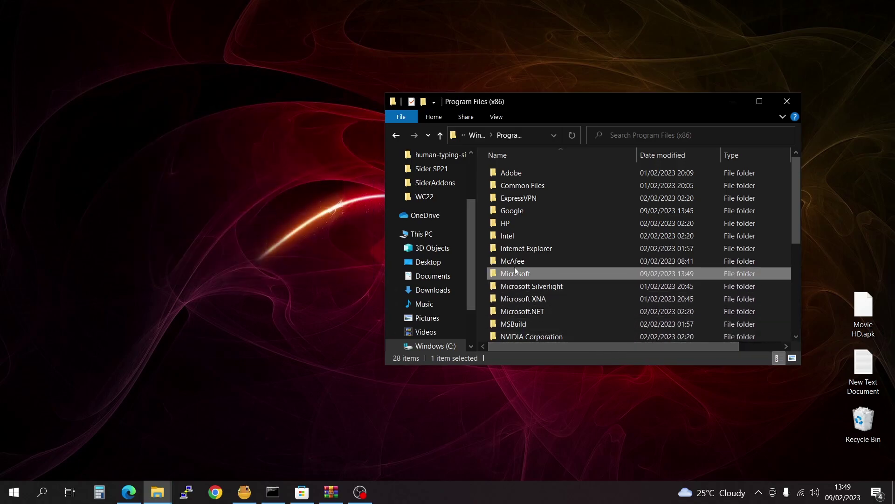
# - Move human-typing-simulation-main from the Microsoft folder up into Program Files (x86) with administrator permission, and open the moved folder
pyautogui.doubleClick(531, 273)
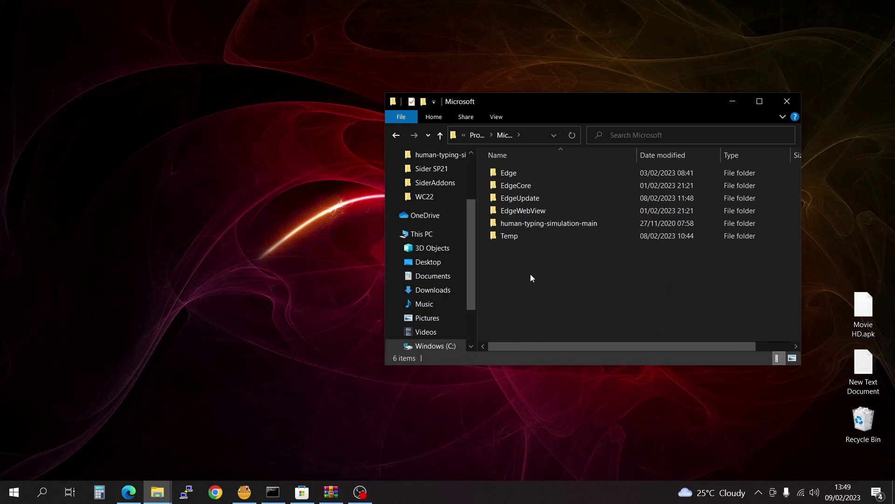
pyautogui.click(527, 226)
pyautogui.rightClick(527, 228)
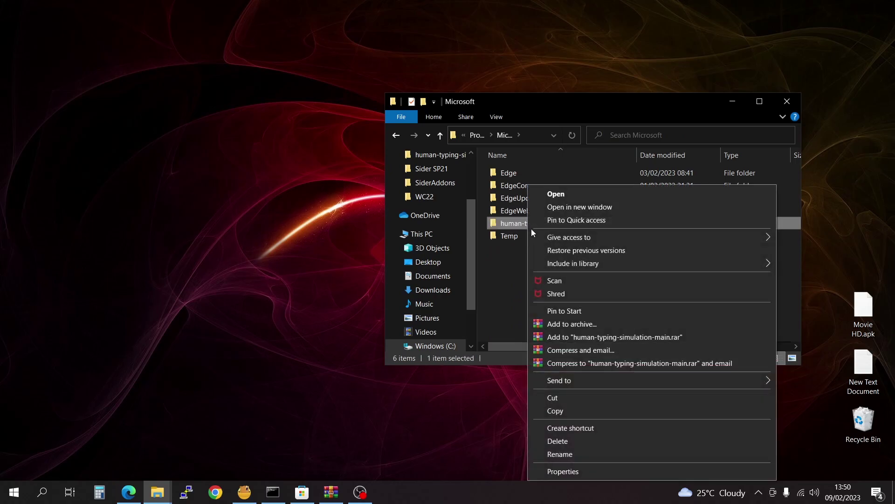
pyautogui.click(567, 398)
pyautogui.click(396, 135)
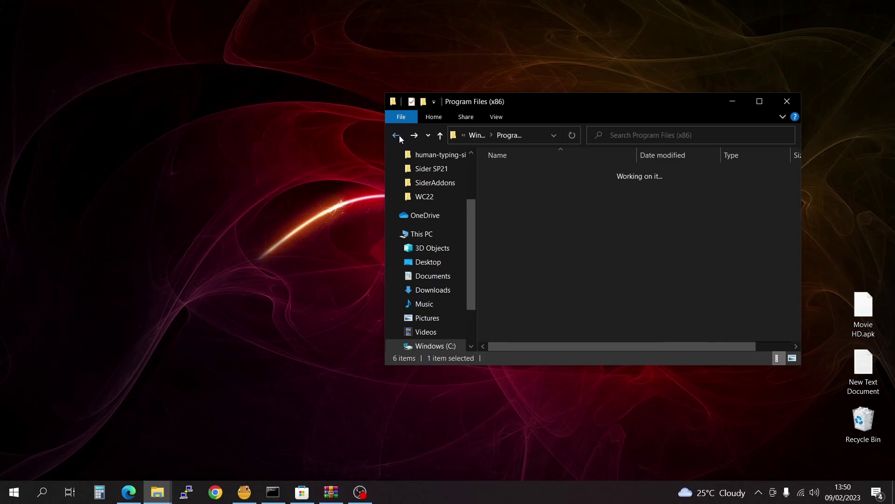
pyautogui.rightClick(633, 295)
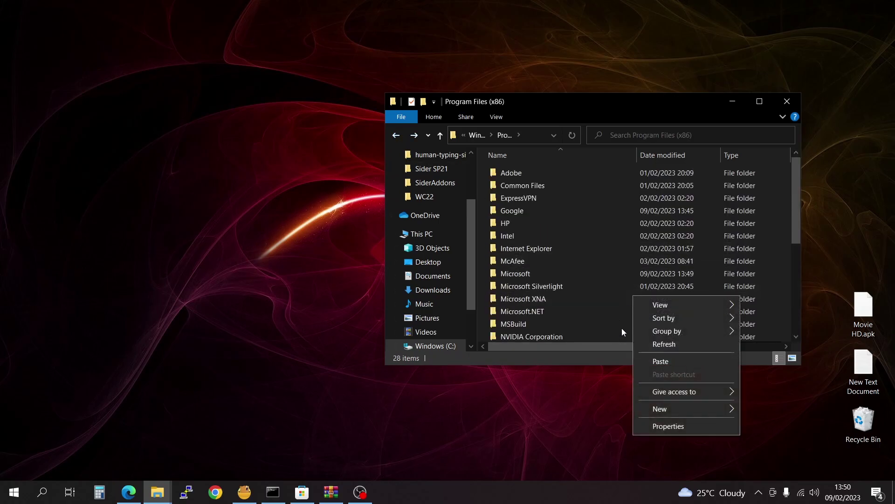
pyautogui.click(667, 359)
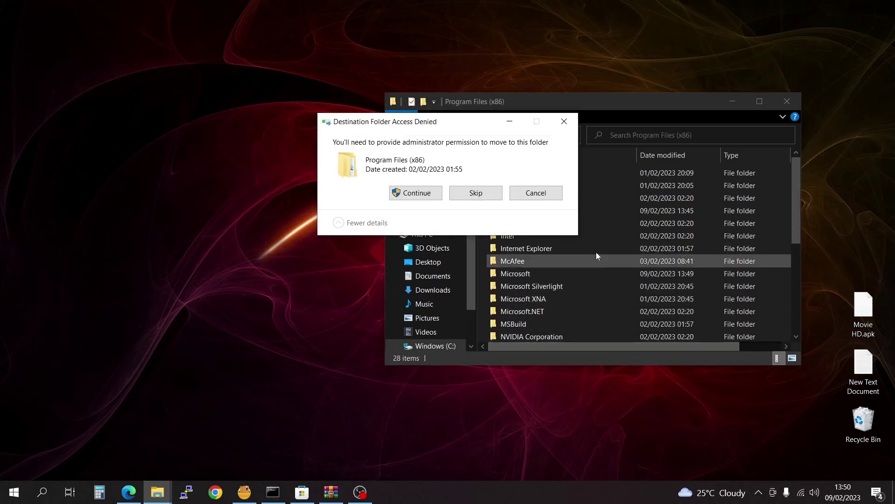
pyautogui.click(416, 193)
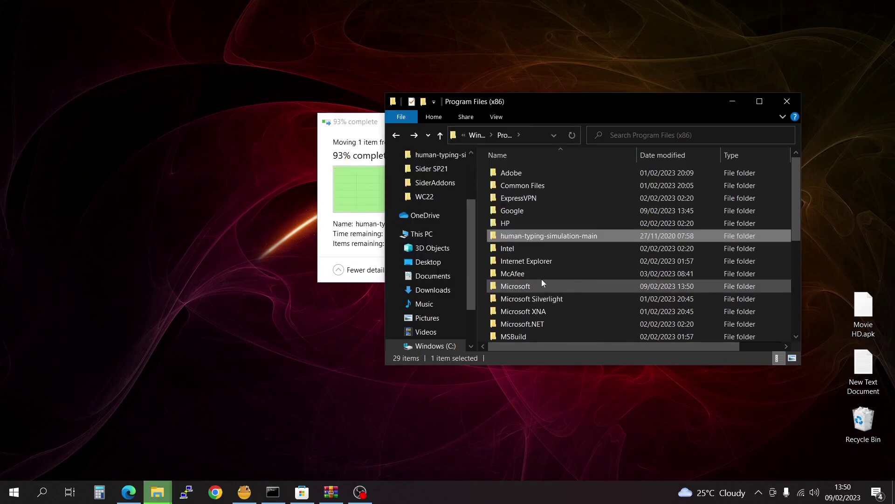
pyautogui.doubleClick(544, 236)
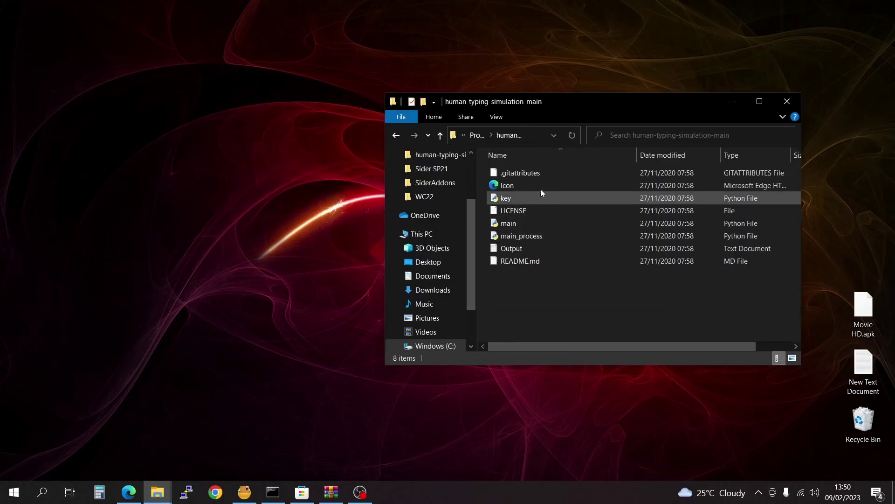
# - Create a desktop shortcut to the main Python file in the human-typing-simulation-main folder
pyautogui.rightClick(512, 223)
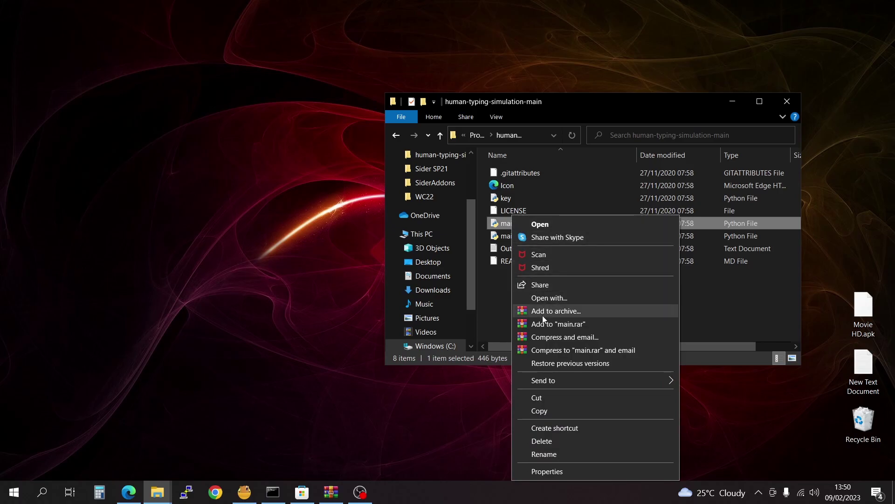
pyautogui.rightClick(501, 224)
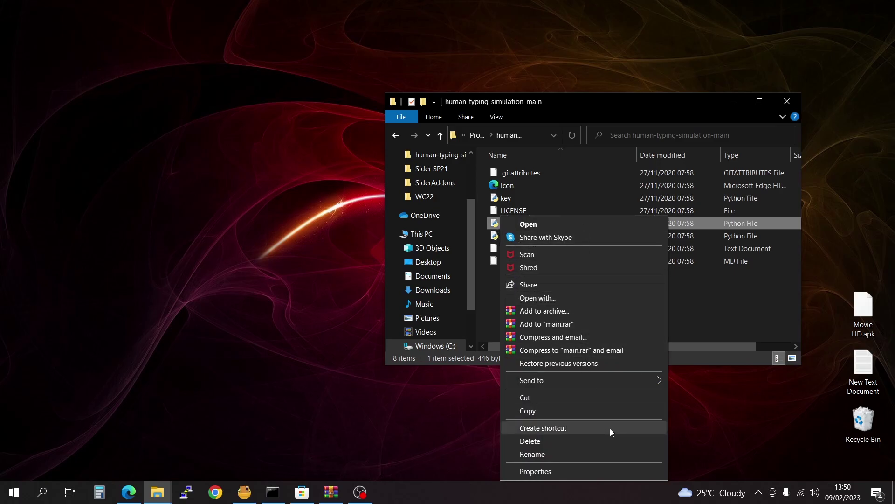
pyautogui.moveTo(657, 378)
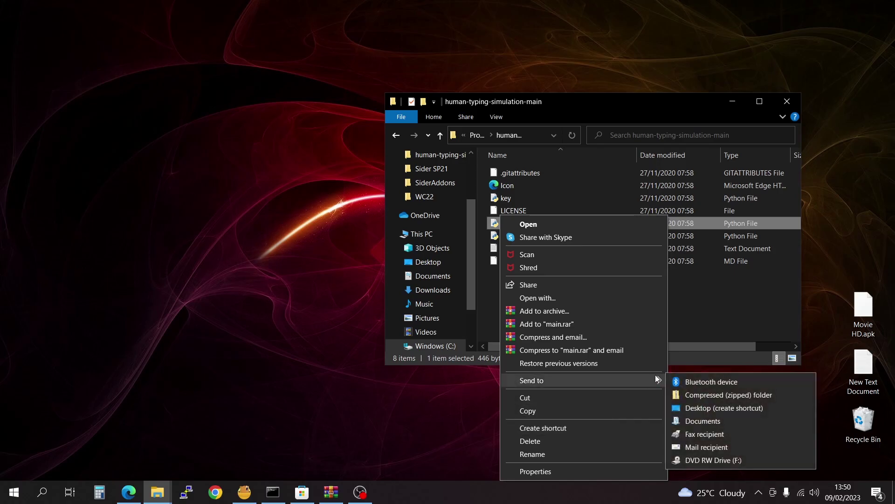
pyautogui.click(697, 408)
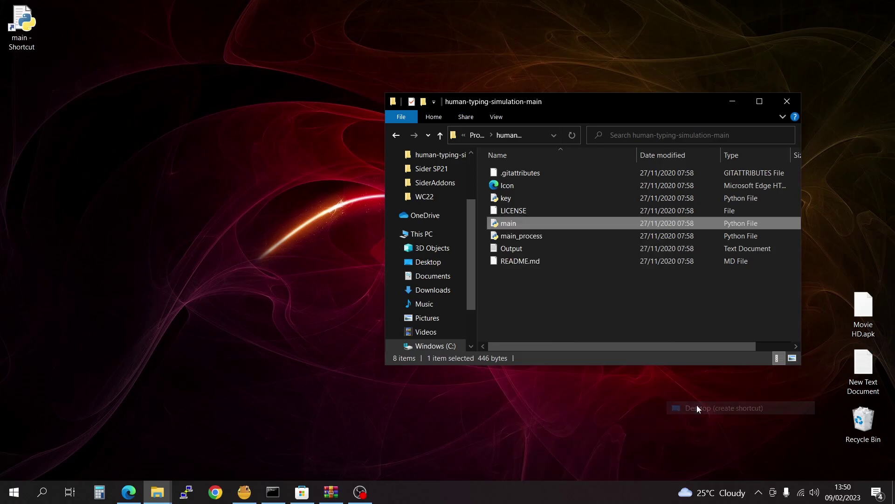
# - Clear the open windows to show the desktop and launch the script from the new main shortcut
pyautogui.click(31, 27)
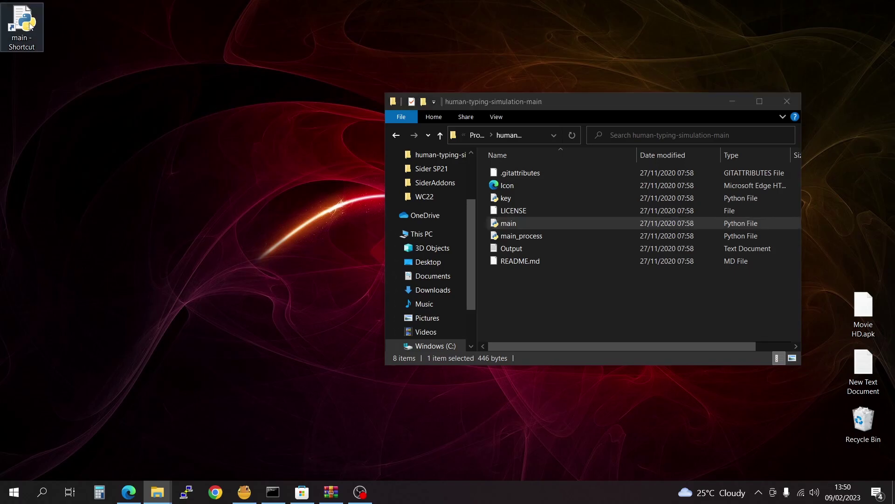
pyautogui.rightClick(30, 26)
pyautogui.press('Escape')
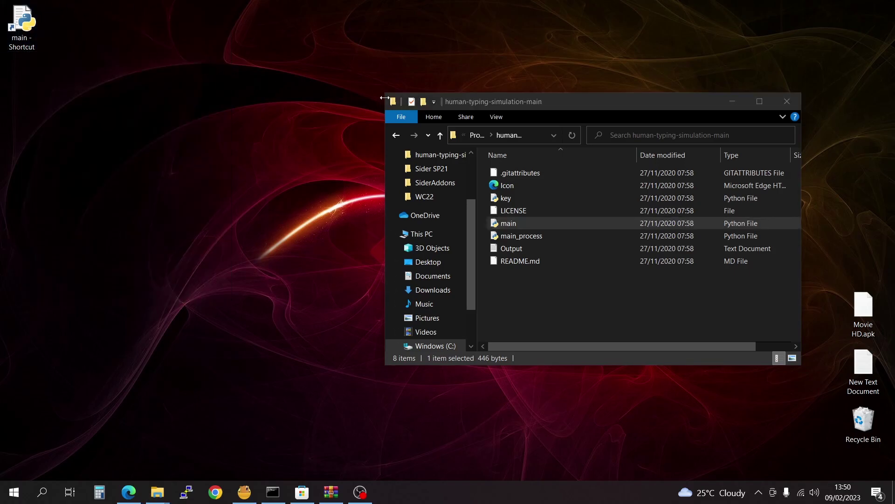
pyautogui.press('super+d')
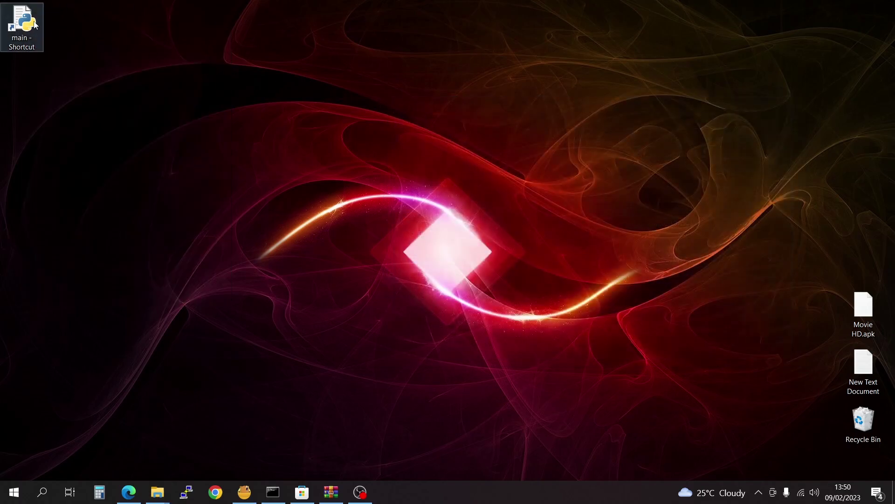
pyautogui.doubleClick(35, 25)
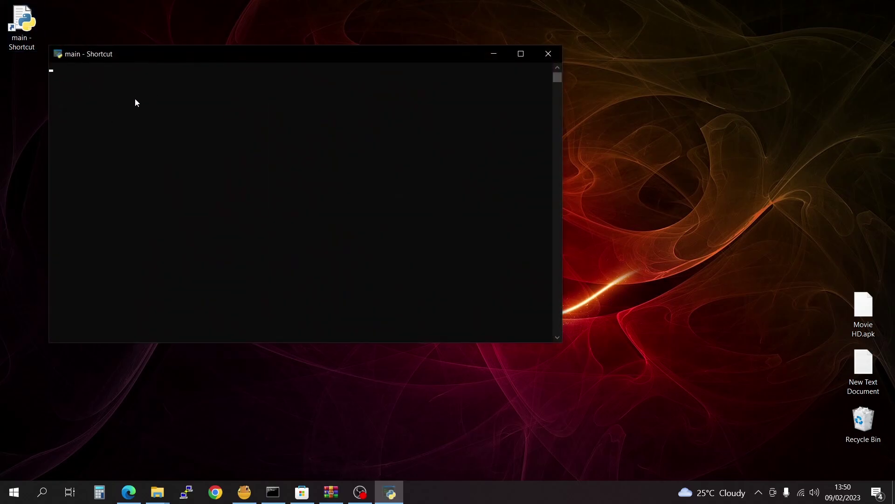